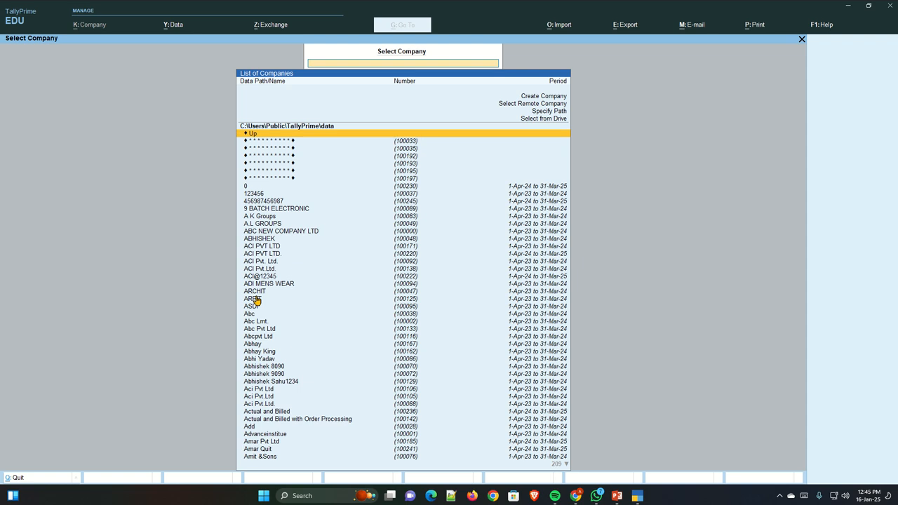
- Start creating a company named Order Processing, using the same mailing name and leaving the address blank
key(Return)
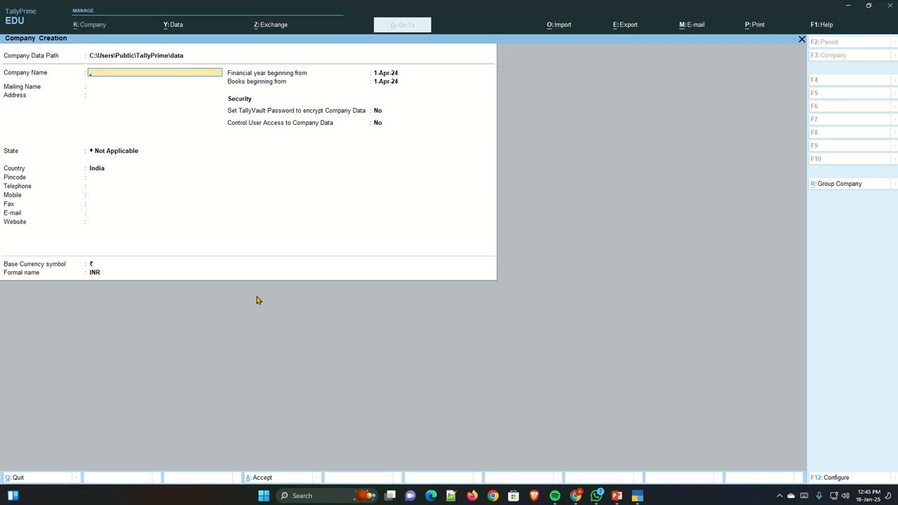
text(Order Processing)
key(Return)
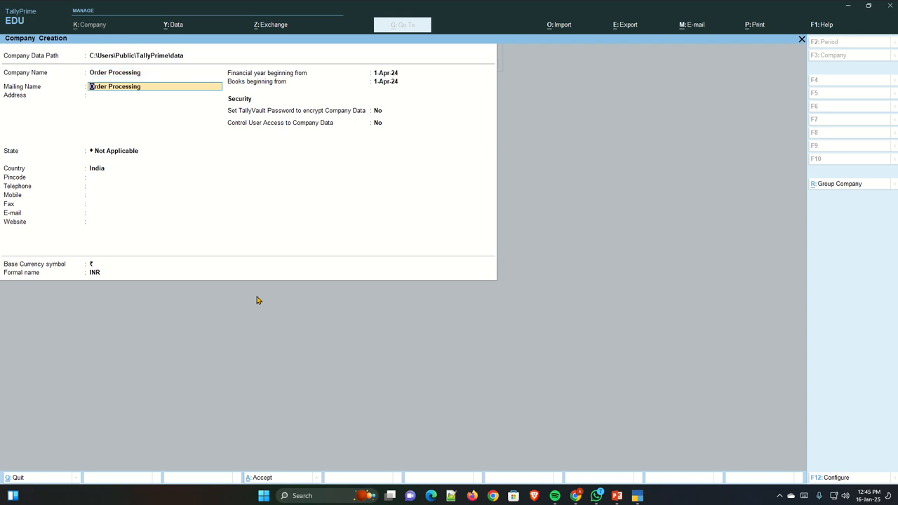
key(Return)
key(Return)
key(Return)
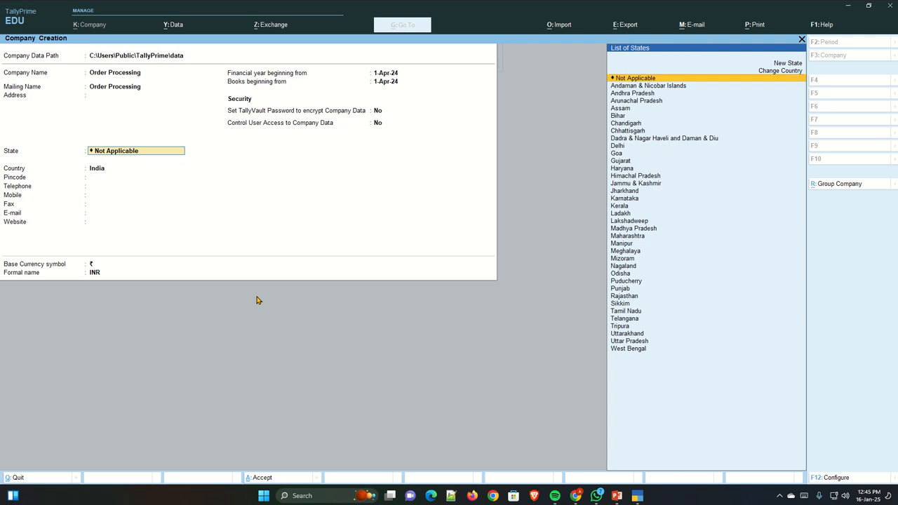
- Set the company's state to Uttar Pradesh, leave the contact fields blank, and save the company with the remaining defaults
text(Utt)
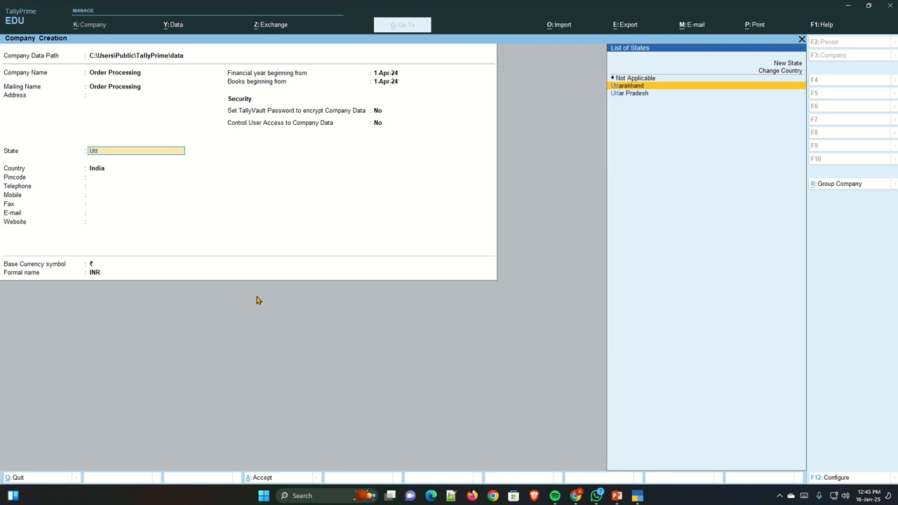
key(Down)
key(Return)
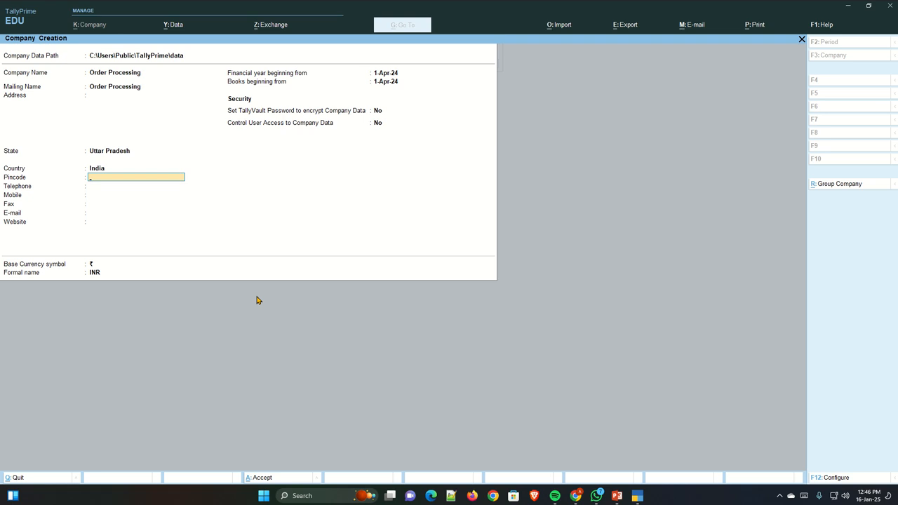
key(Return)
key(Return)
key(Return)
key(Return)
key(Return)
key(Return)
key(Return)
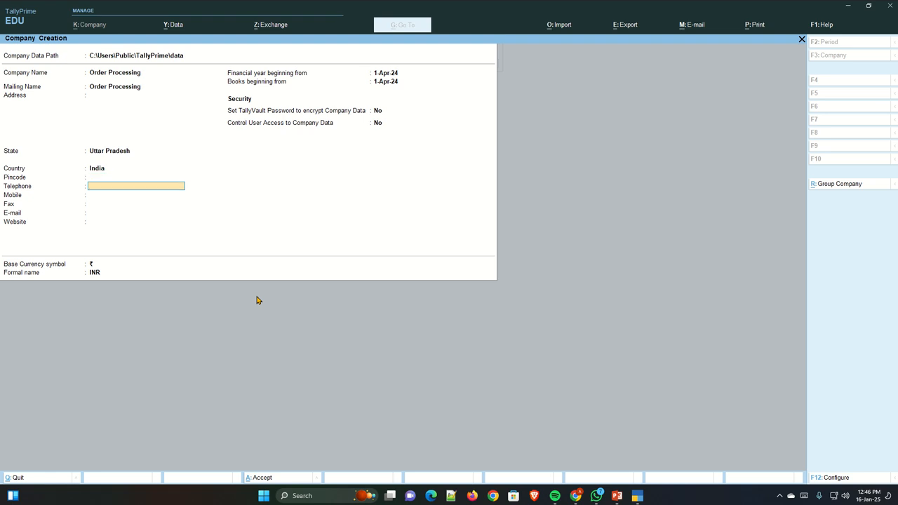
key(Return)
key(Return)
key(Return)
key(Return)
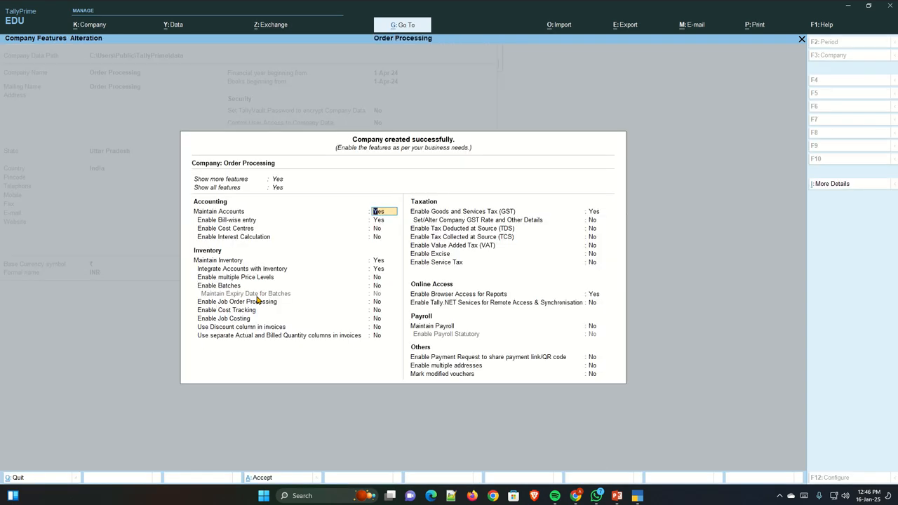
- Disable Goods and Services Tax (GST) in the company features, keep the other features at their defaults, and save
key(Return)
key(Return)
key(Return)
key(Return)
key(Return)
key(Return)
key(Return)
key(Return)
key(Return)
key(Return)
key(Return)
key(Return)
key(Return)
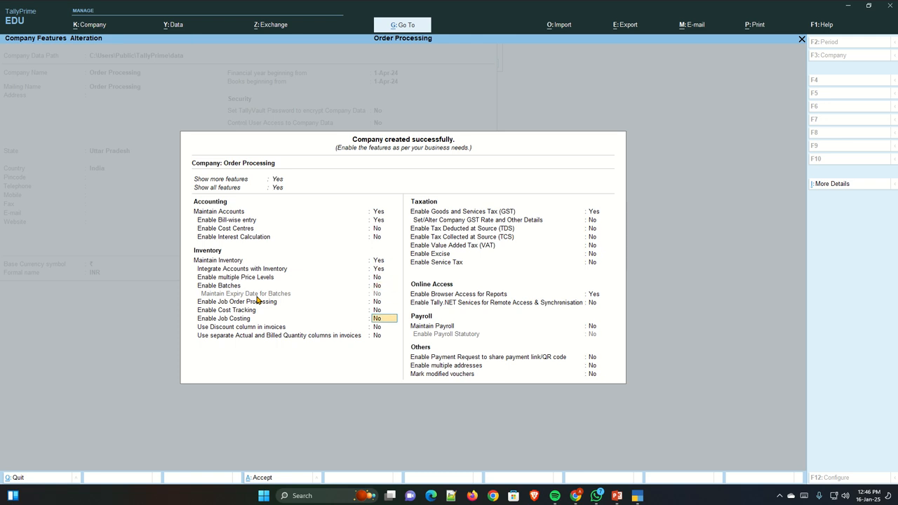
text(n)
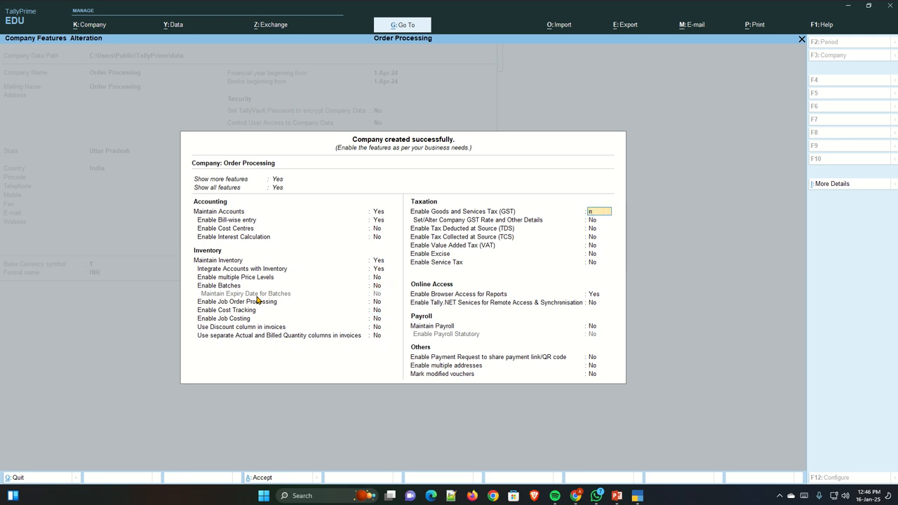
text(o)
key(Return)
key(Return)
key(Return)
key(Return)
key(Return)
key(Return)
key(Return)
key(Return)
key(Return)
key(Return)
key(Return)
key(Return)
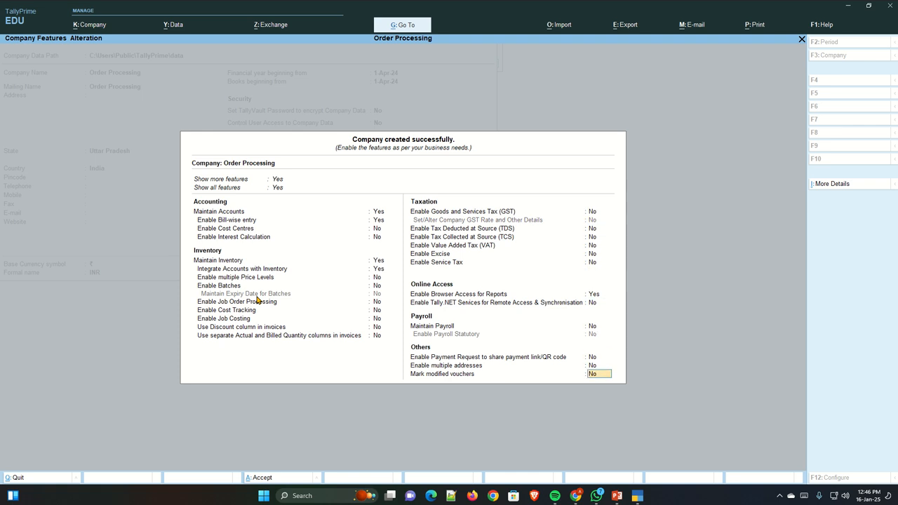
key(y)
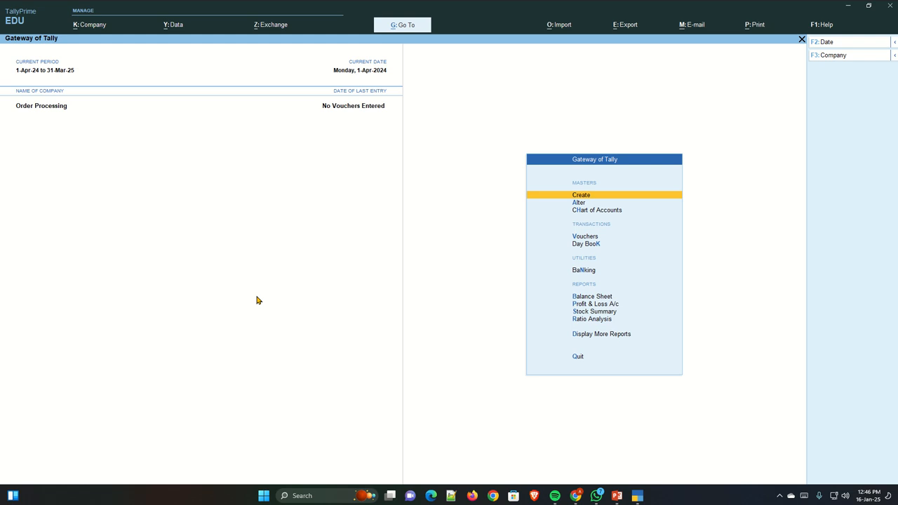
- Create a ledger with the owner's name under Capital Account, keeping the default mailing and banking details
key(Return)
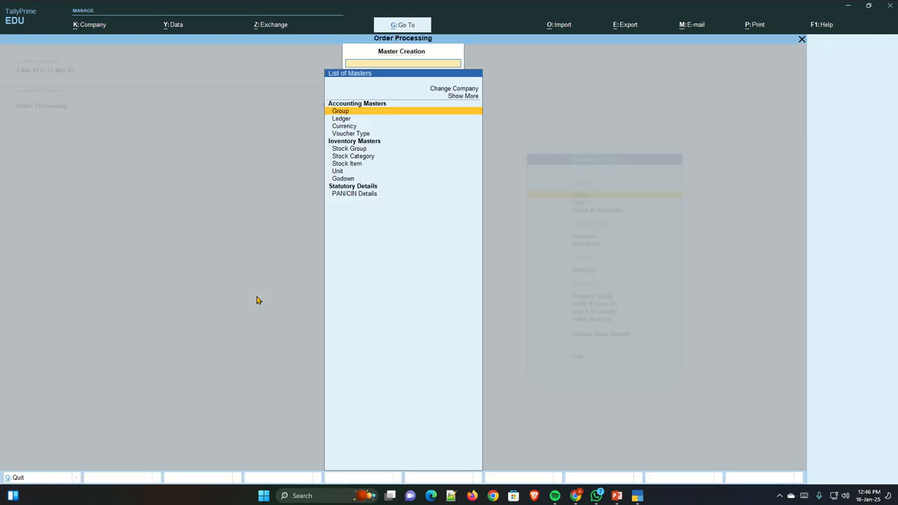
key(Down)
key(Return)
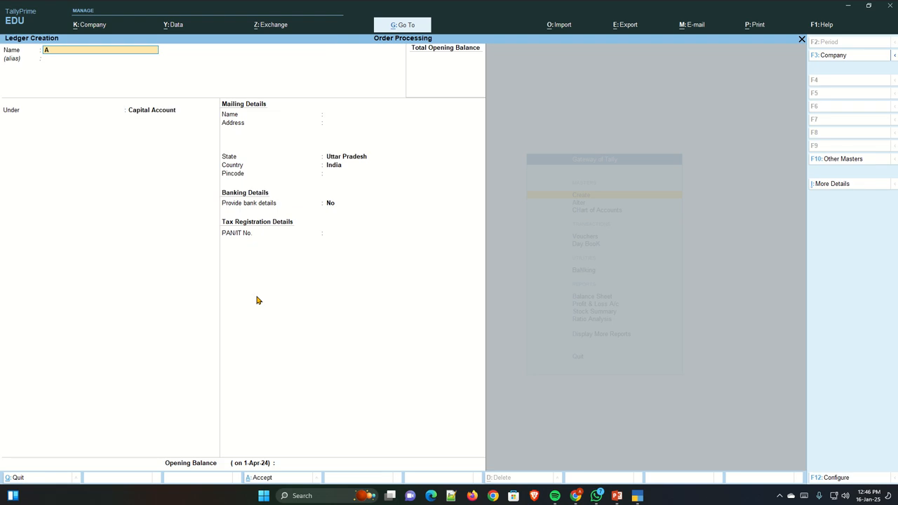
text(Arpit)
key(Return)
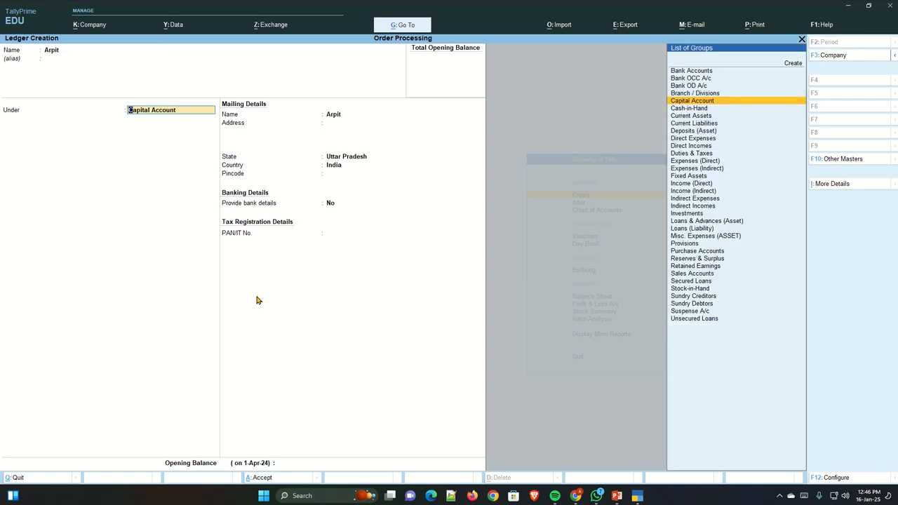
key(Return)
key(Return)
key(Return)
key(Return)
key(Return)
key(Return)
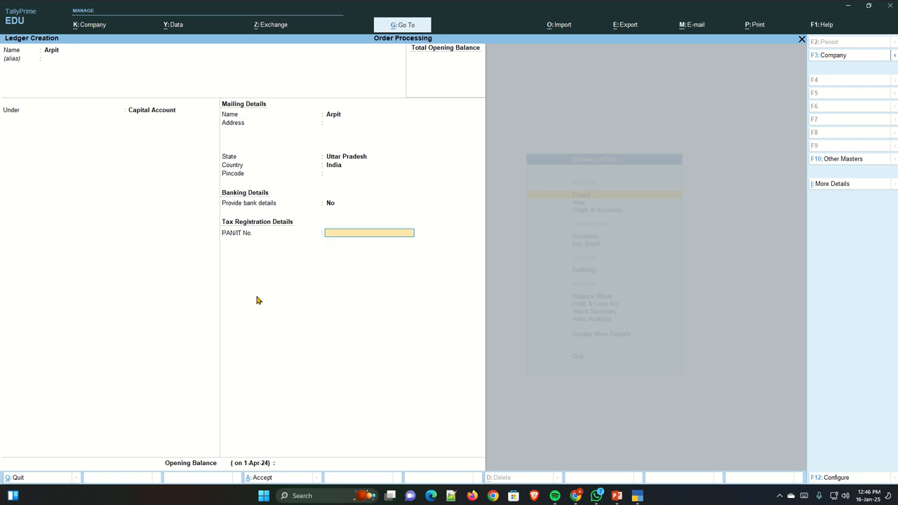
key(Return)
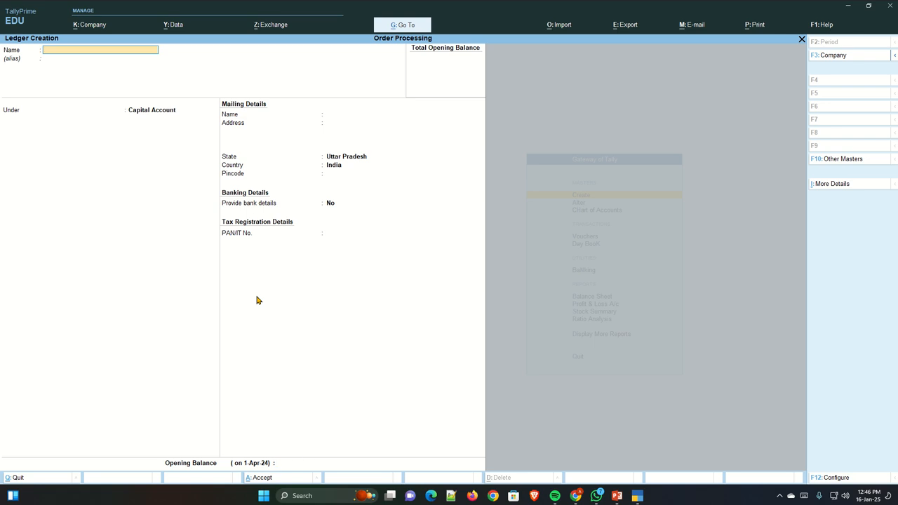
- Create a ledger with the supplier's name under Sundry Creditors, keeping the default bill-by-bill and mailing details
text(Pravesh)
key(Return)
key(Return)
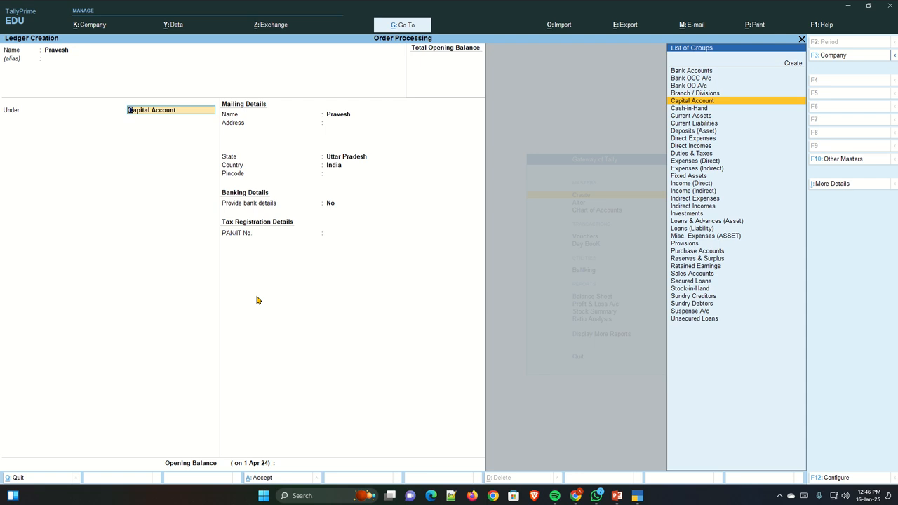
text(Sun)
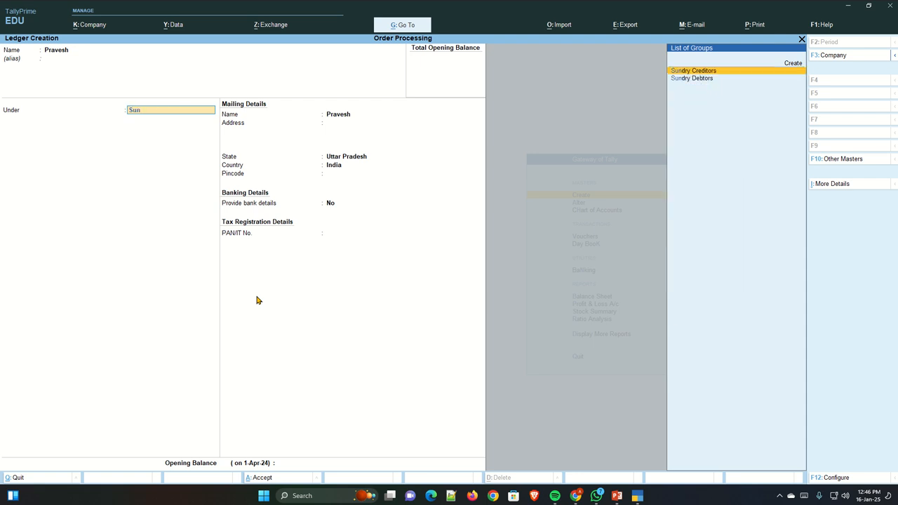
key(Return)
key(Return)
key(Return)
key(Return)
key(Return)
key(Return)
key(Return)
key(Return)
key(Return)
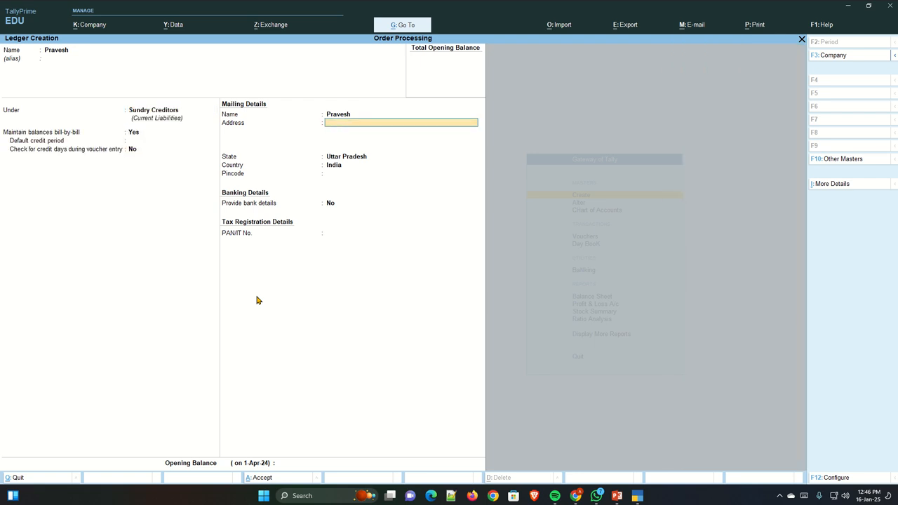
key(Return)
key(Return)
key(Return)
key(Return)
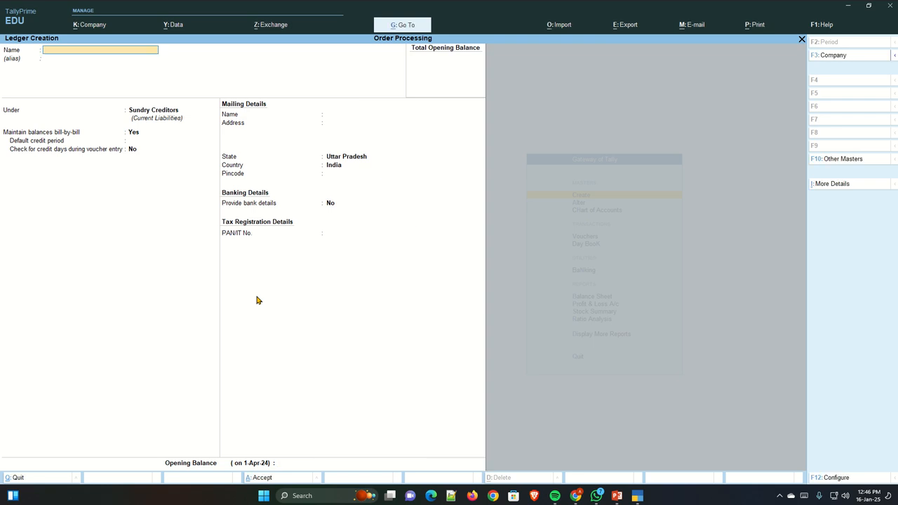
- Create a ledger with the customer's name under Sundry Debtors, keeping the default bill-by-bill and mailing details
text(Anuj)
key(Return)
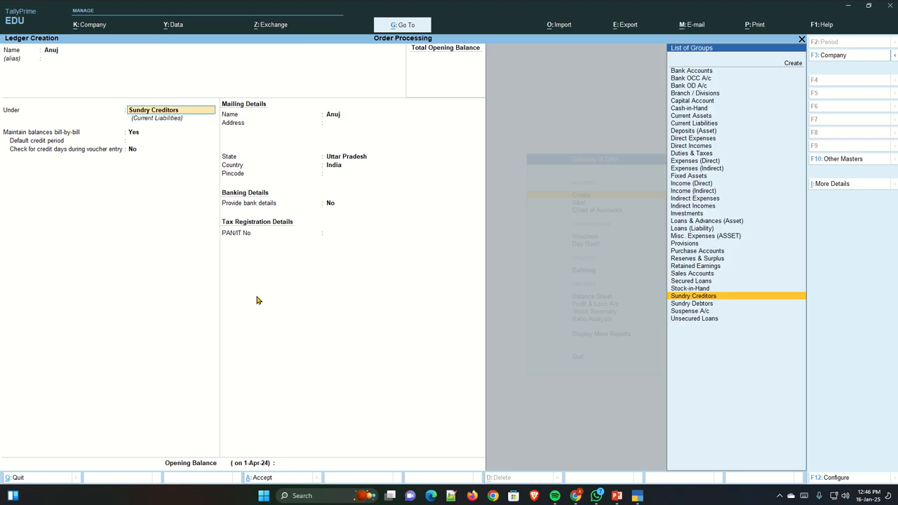
text(Su)
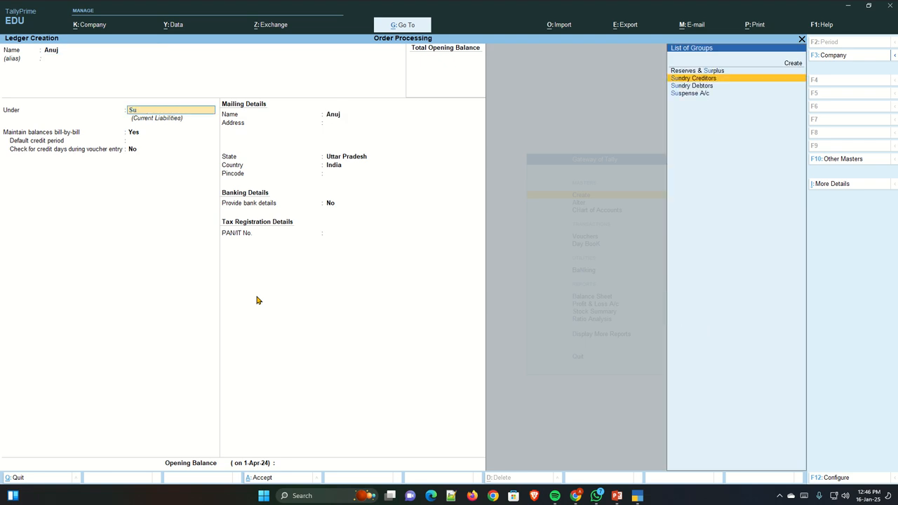
key(Down)
key(Return)
key(Return)
key(Return)
key(Return)
key(Return)
key(Return)
key(Return)
key(Return)
key(Return)
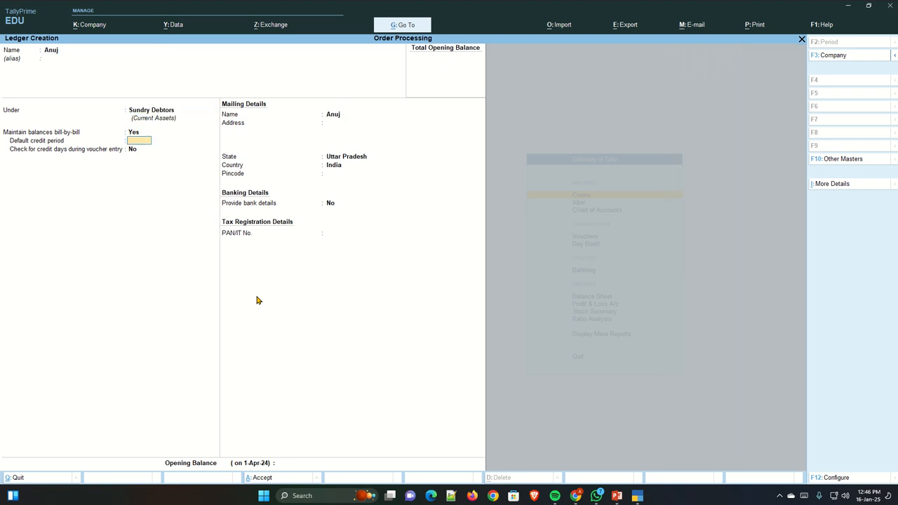
key(Return)
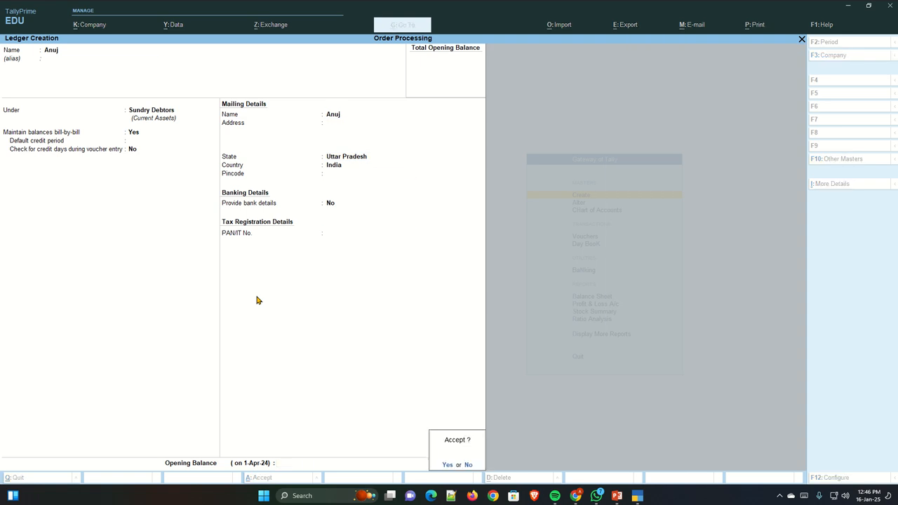
key(Return)
- Create a ledger named Purchase under Purchase Accounts, leaving the ledger type as Not Applicable
text(Pur)
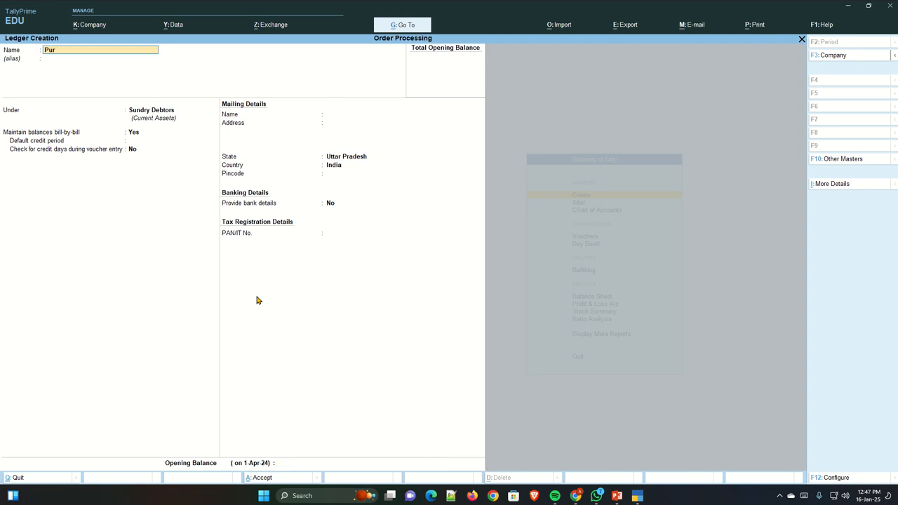
text(chas)
key(BackSpace)
text(ase)
key(Return)
key(Return)
text(Pu)
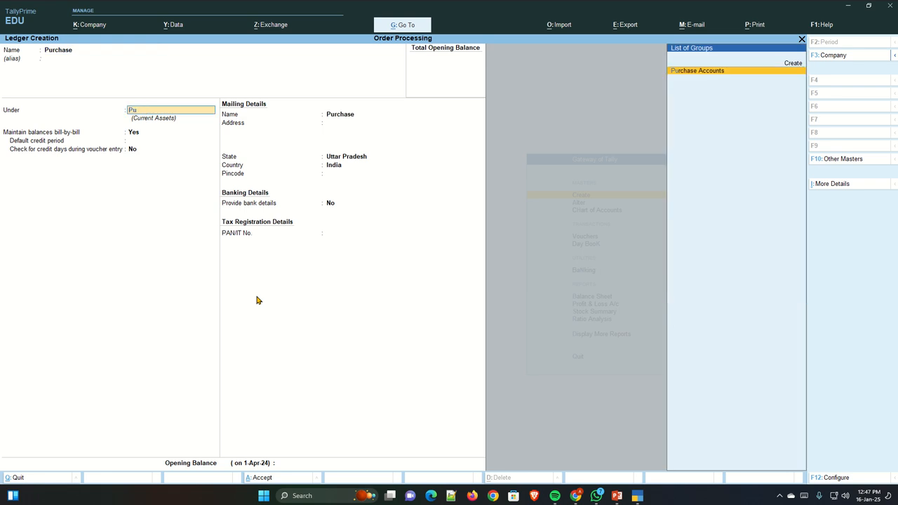
key(Return)
key(Return)
key(Return)
key(Return)
key(Return)
key(Return)
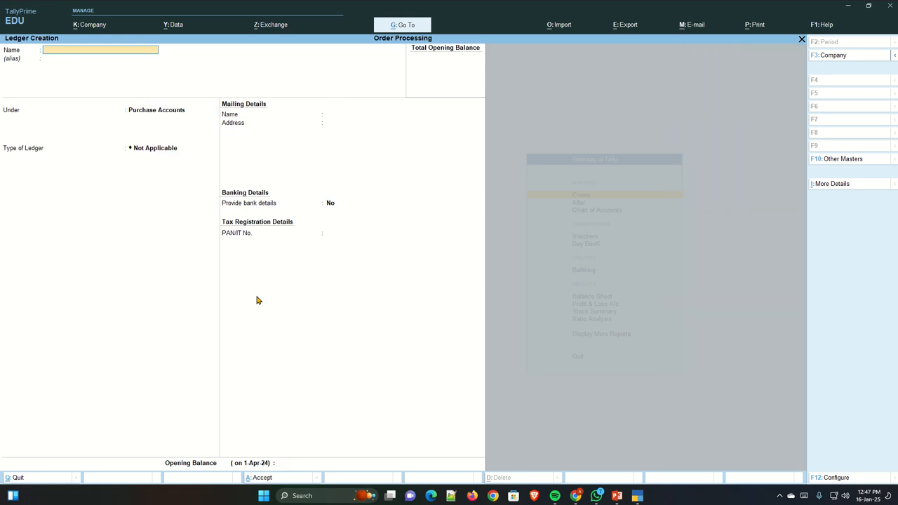
- Create a ledger named Sales under Sales Accounts with type Not Applicable, and leave ledger creation
text(Sal)
key(Return)
key(Return)
key(Return)
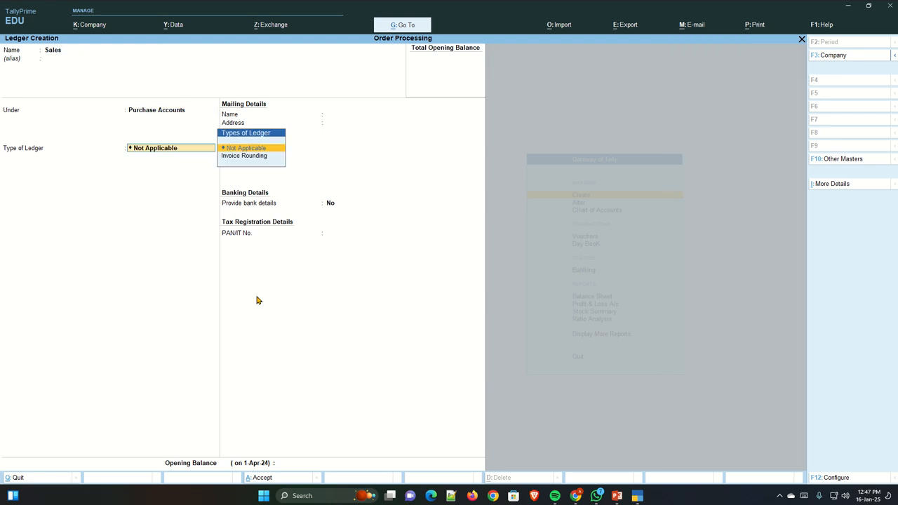
key(BackSpace)
text(Sa)
key(Return)
key(Return)
key(Return)
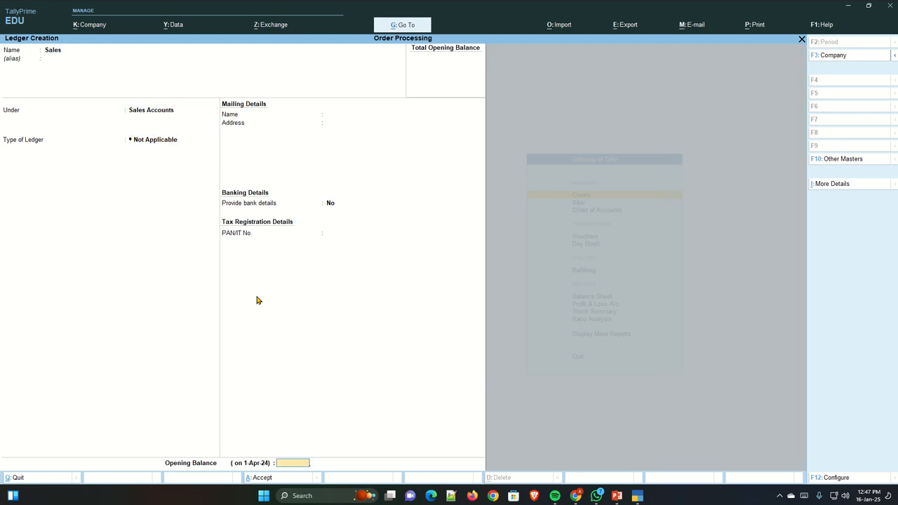
key(Return)
key(Return)
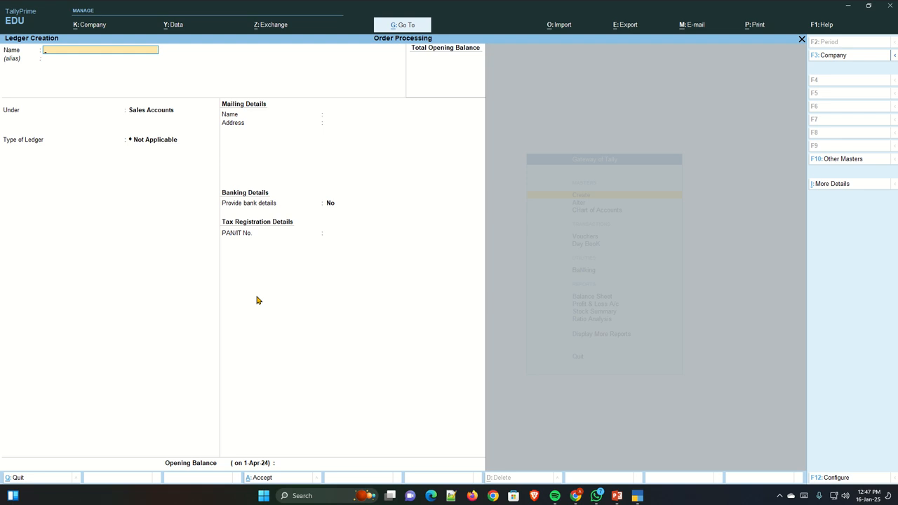
key(Escape)
- Create a stock group named Dell under Primary, without adding item quantities
key(Return)
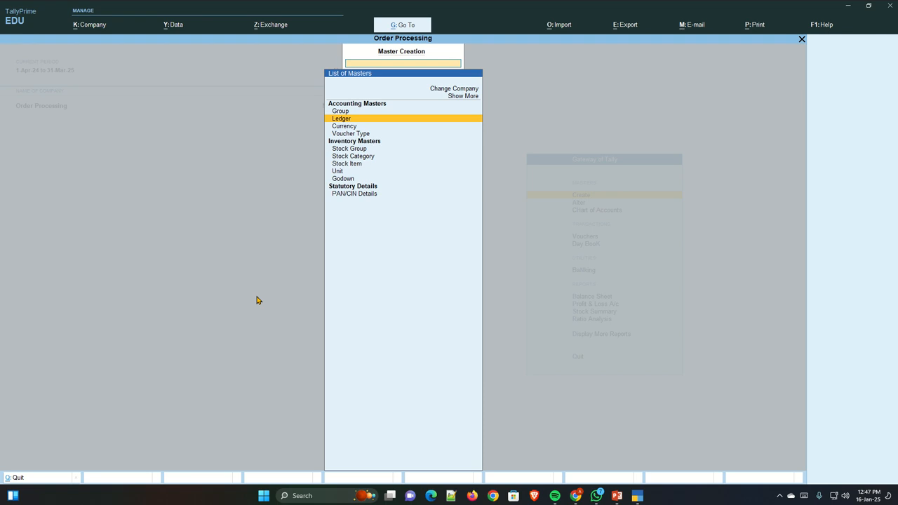
key(Down)
key(Down)
key(Down)
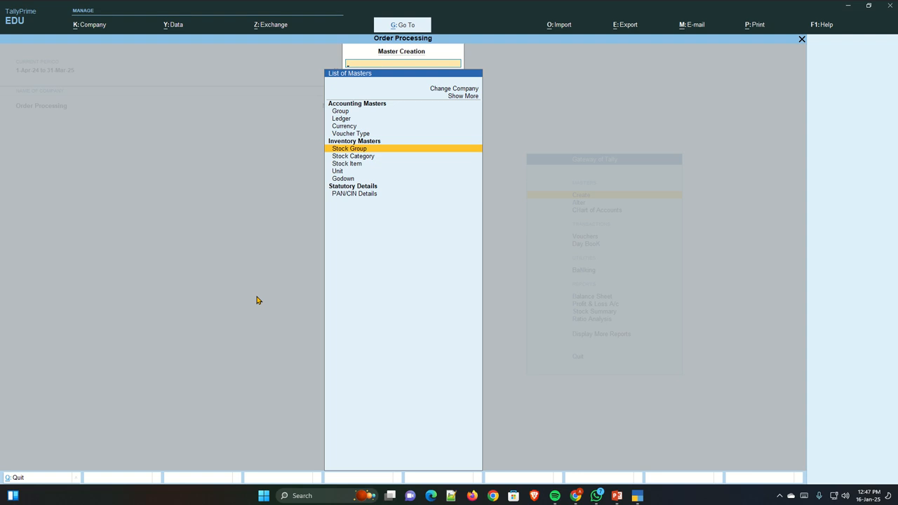
key(Return)
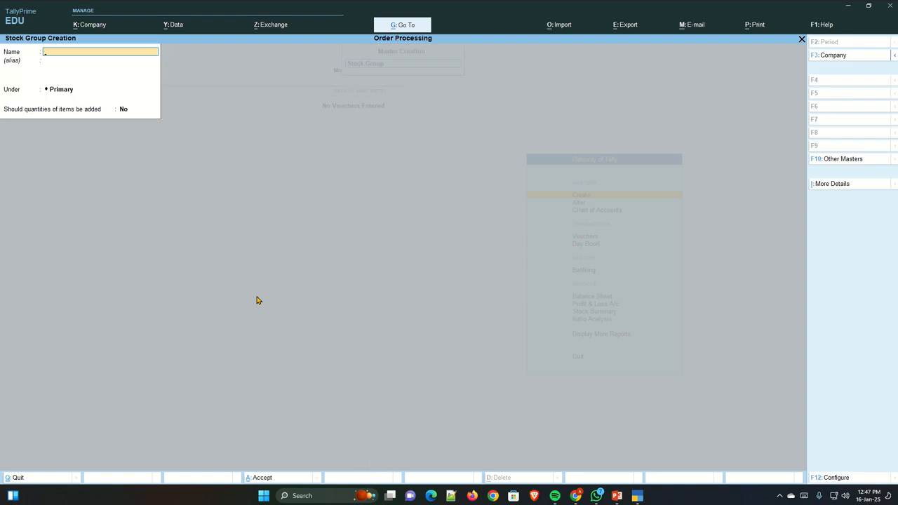
text(Dell)
key(Return)
key(Return)
key(Return)
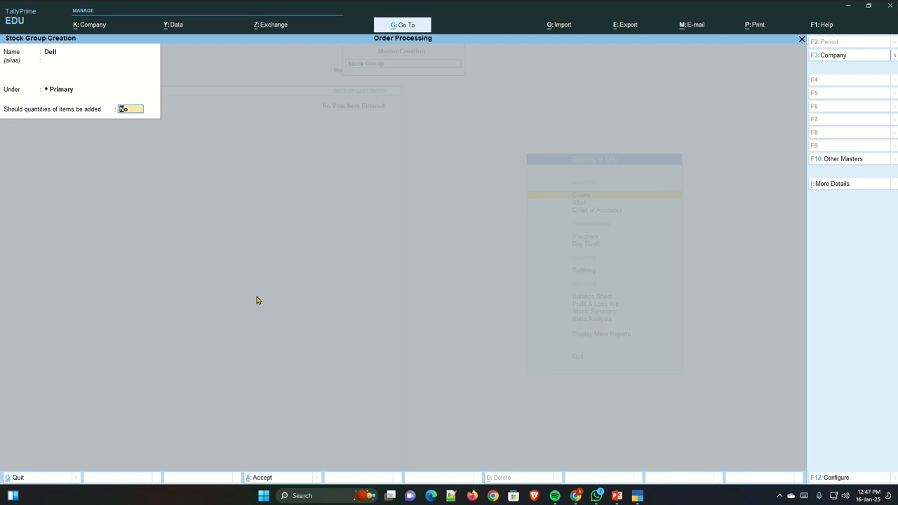
key(Return)
- Create a stock group named Hp under Primary, without adding item quantities
text(Hp)
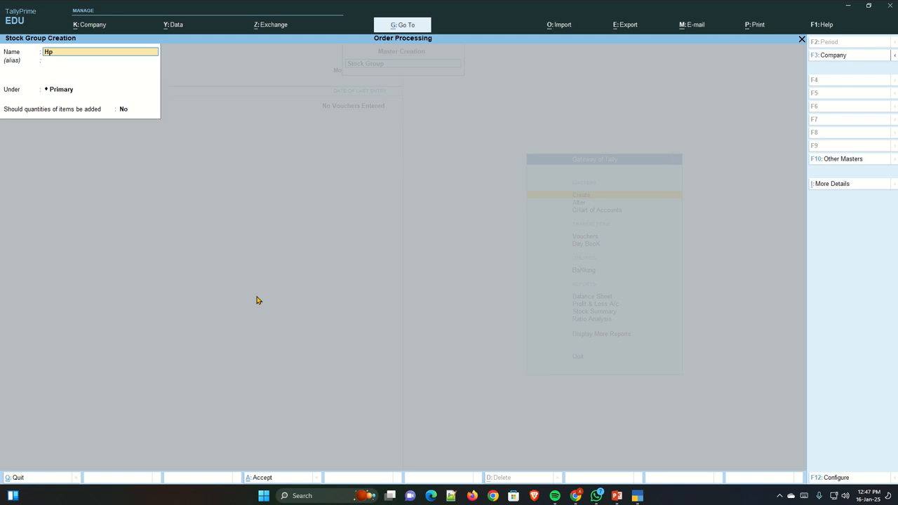
key(Return)
key(Return)
key(Return)
key(Return)
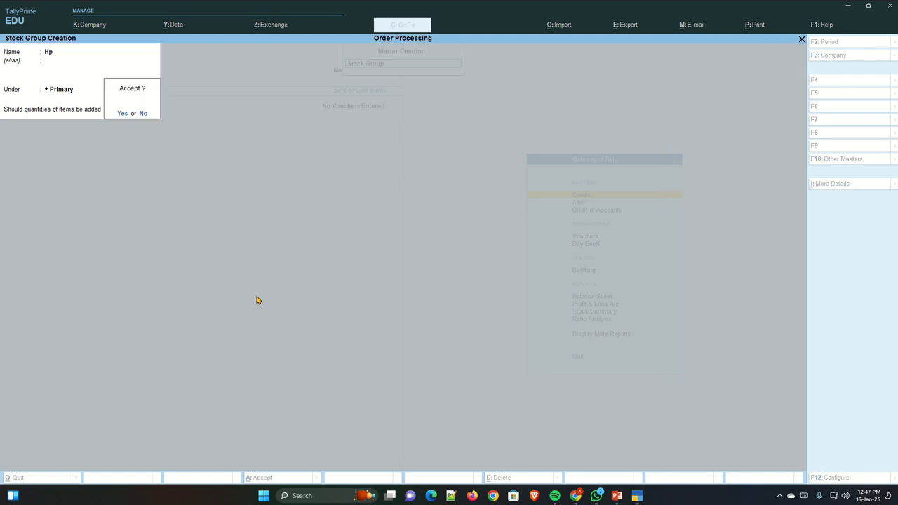
key(Return)
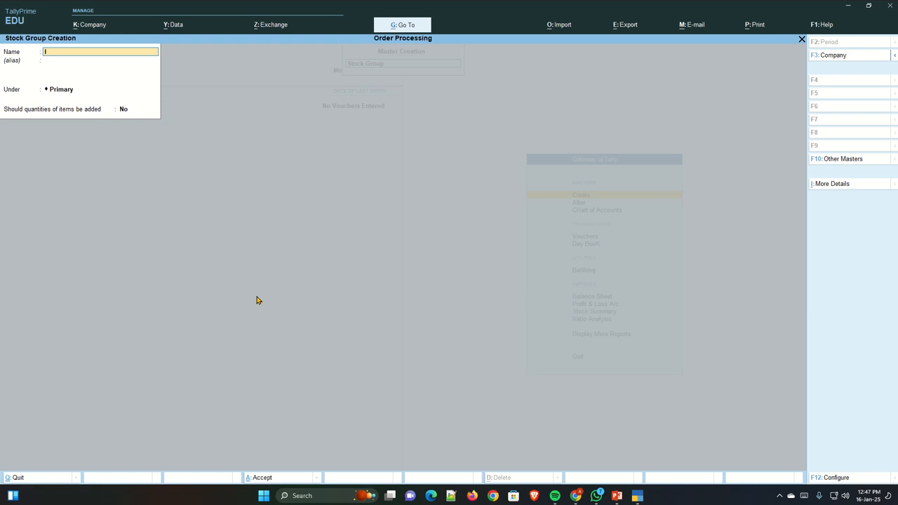
- Create a stock group named Intel under Primary without adding item quantities, and leave stock group creation
text(Intel)
key(Return)
key(Return)
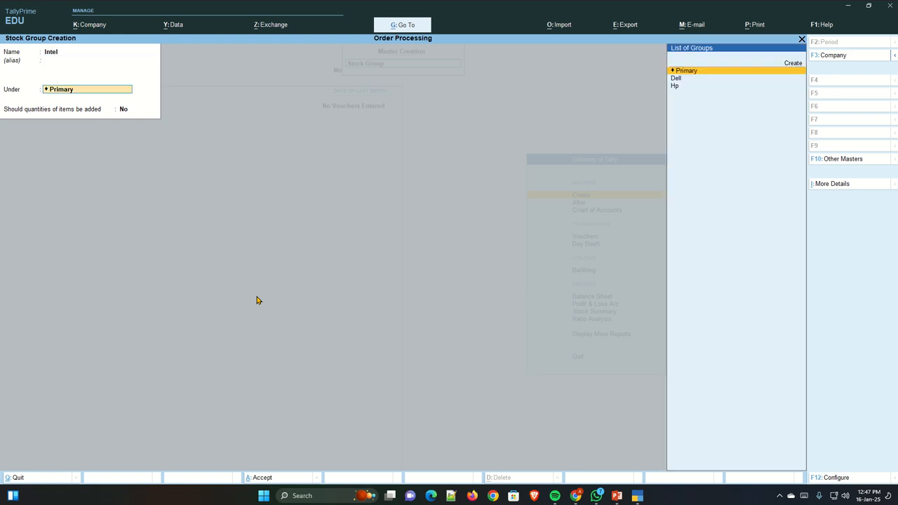
key(Return)
key(Return)
key(Return)
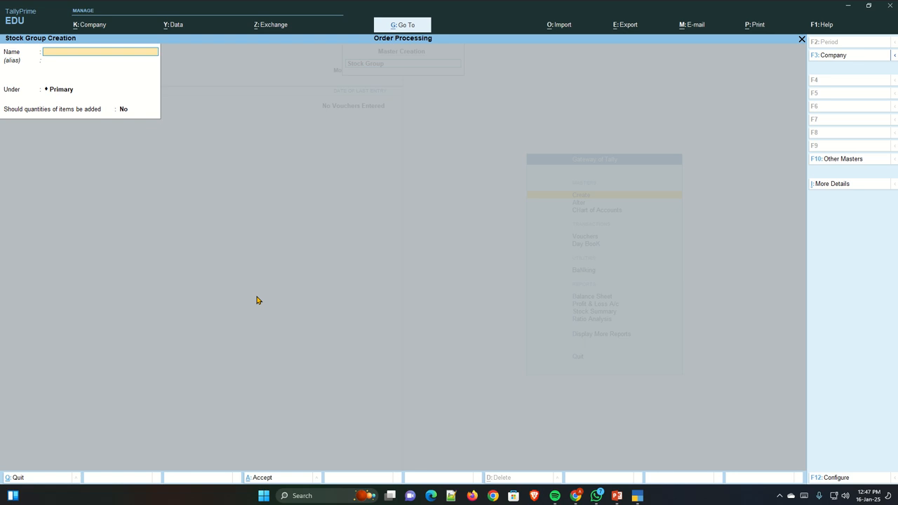
key(Escape)
key(Return)
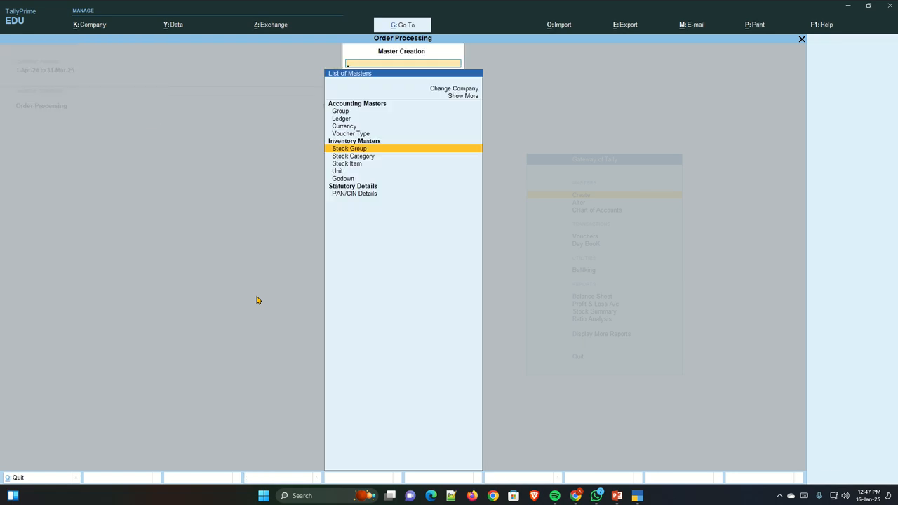
- Create a simple unit with symbol pcs, formal name Pieces and 0 decimal places, and leave unit creation
key(Down)
key(Down)
key(Down)
key(Return)
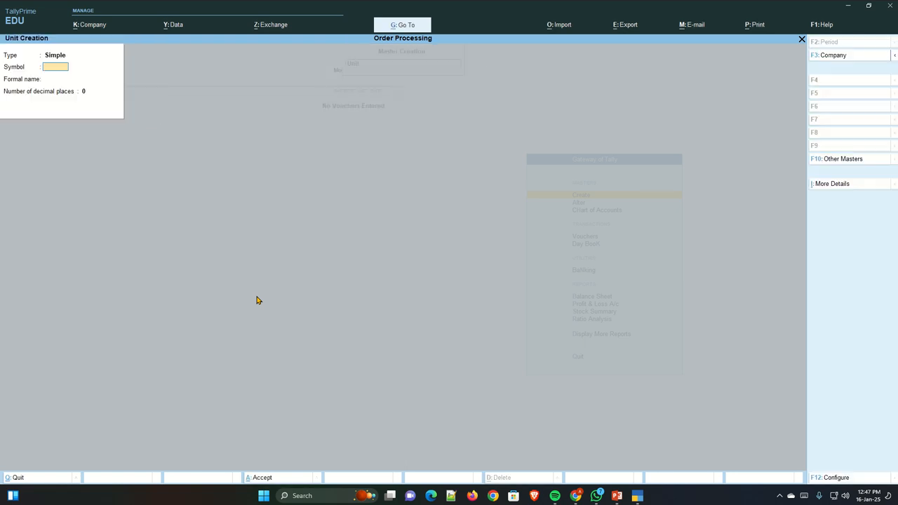
text(pcs)
key(Return)
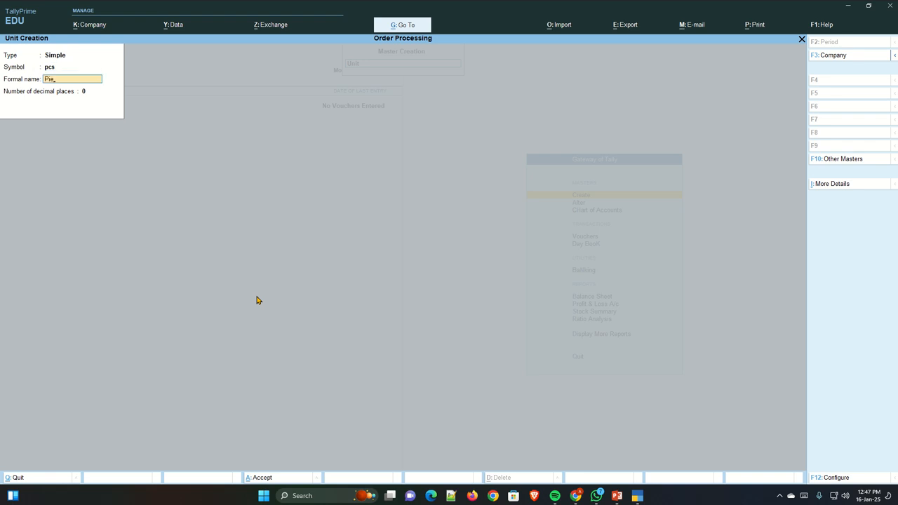
text(Pieces)
key(Return)
key(Return)
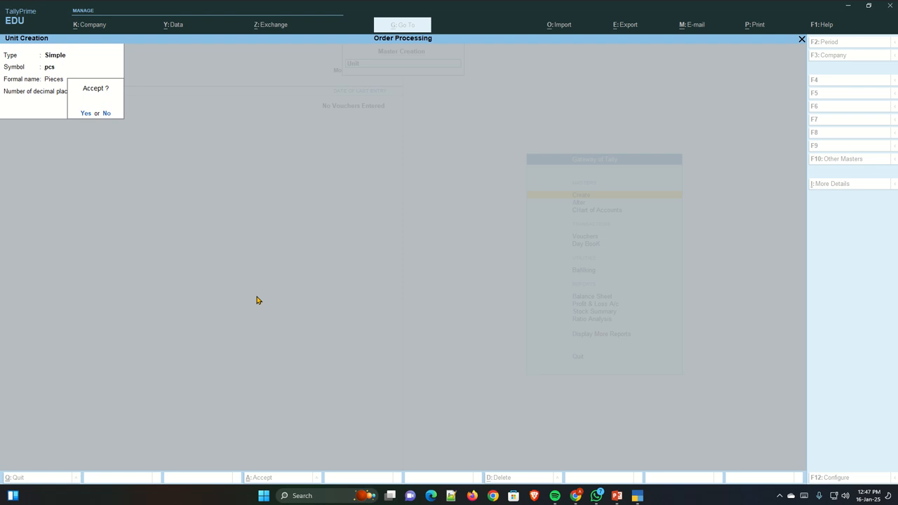
key(Return)
key(Escape)
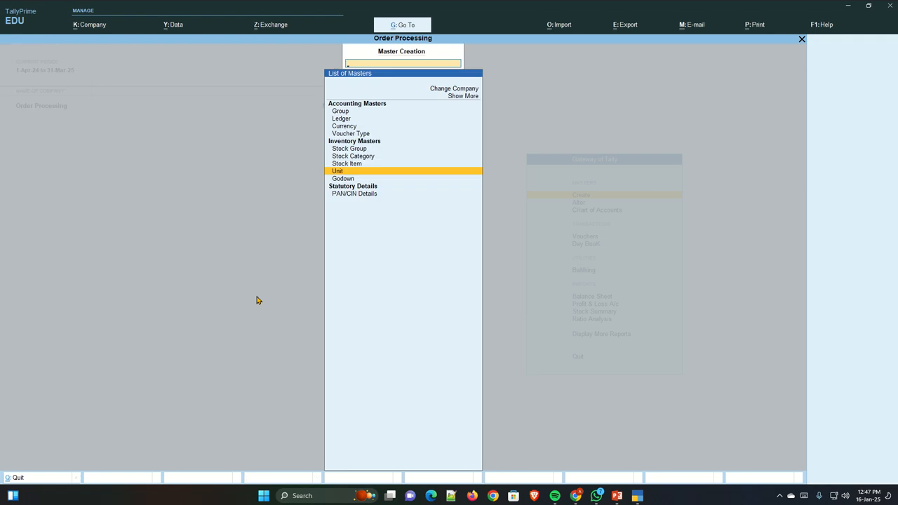
- Create a stock item named Keyboard under Dell with unit pcs, without an opening balance
key(Up)
key(Return)
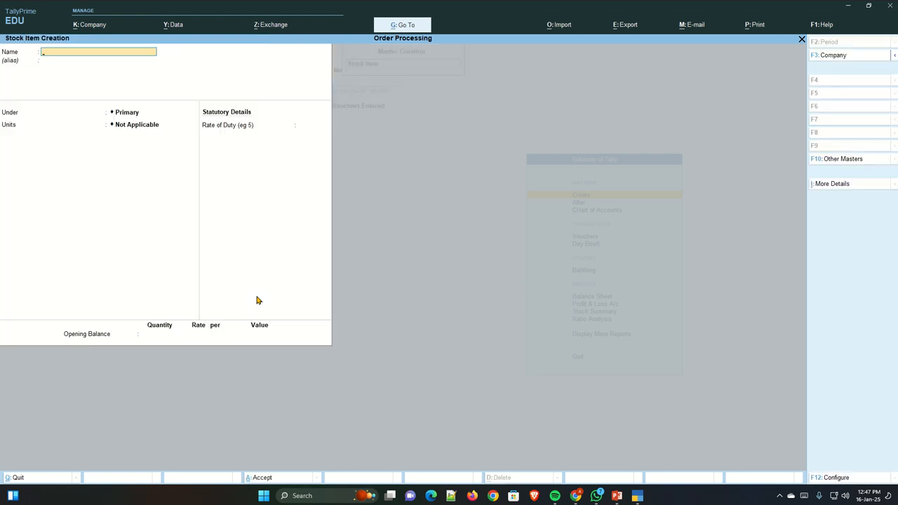
text(Keyboard)
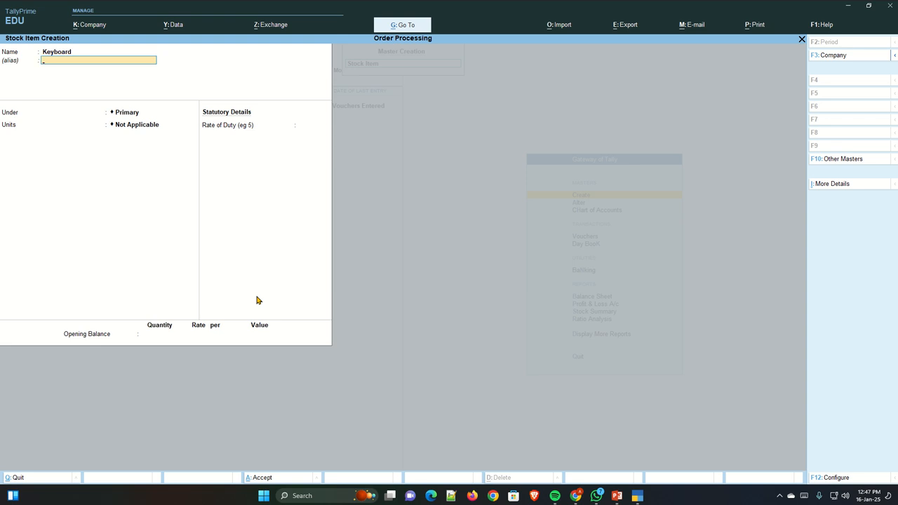
key(Return)
key(Down)
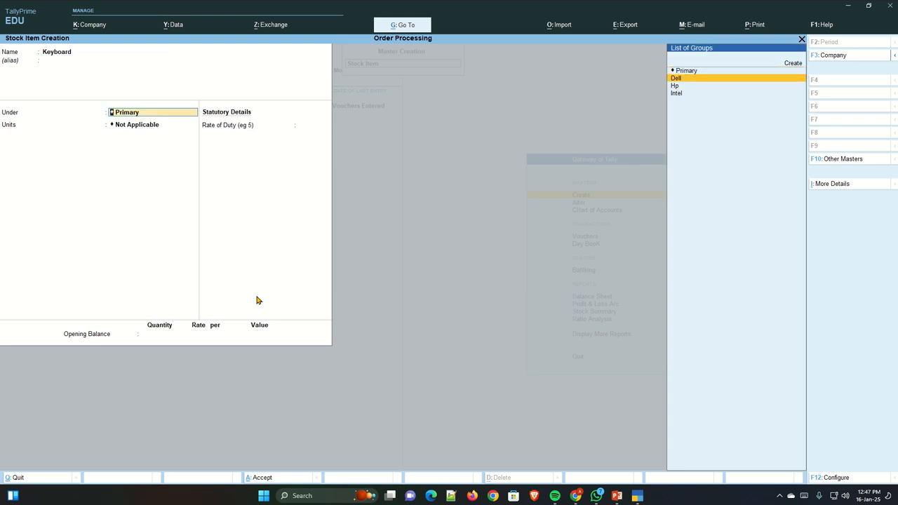
key(Return)
key(Down)
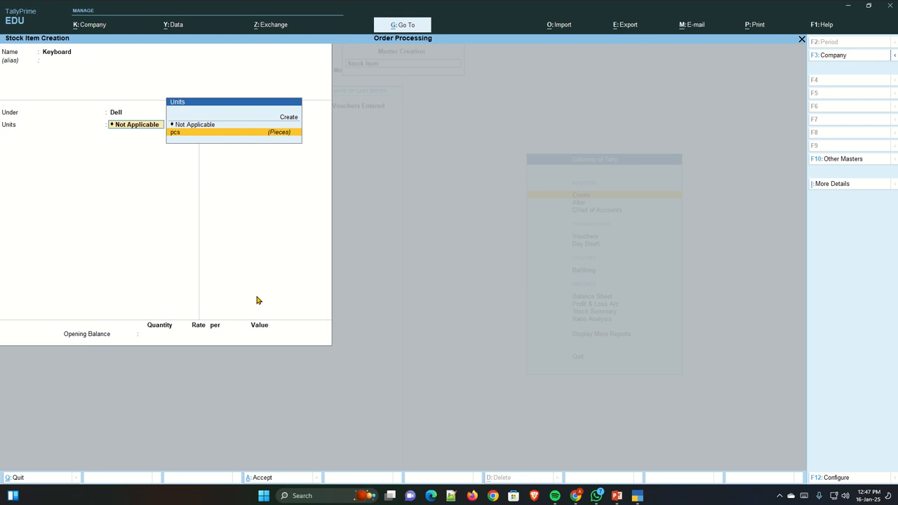
key(Return)
key(Return)
key(Return)
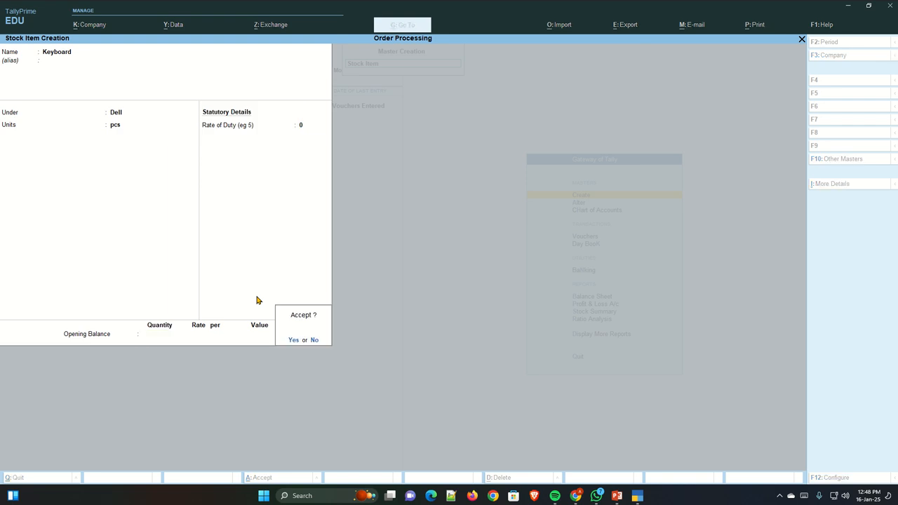
key(Return)
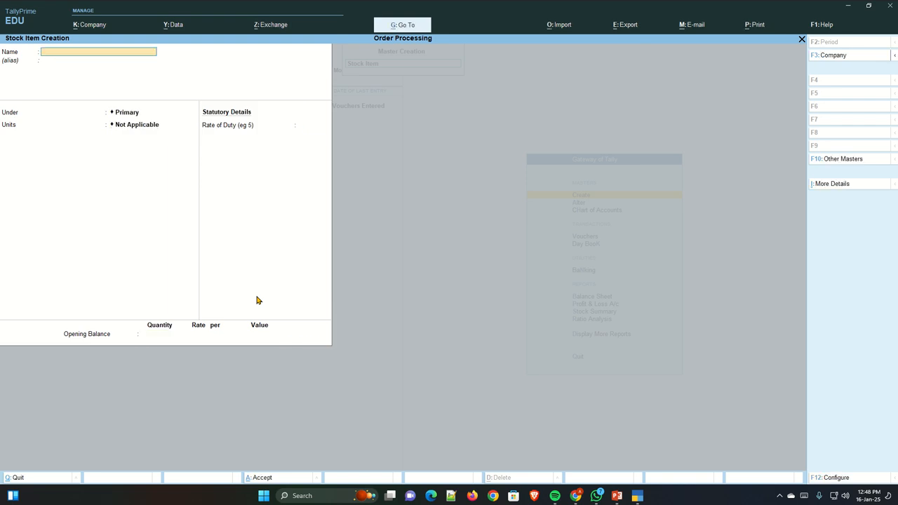
- Create a stock item named Mouse under Hp with unit pcs, without an opening balance
text(Mouse)
key(Return)
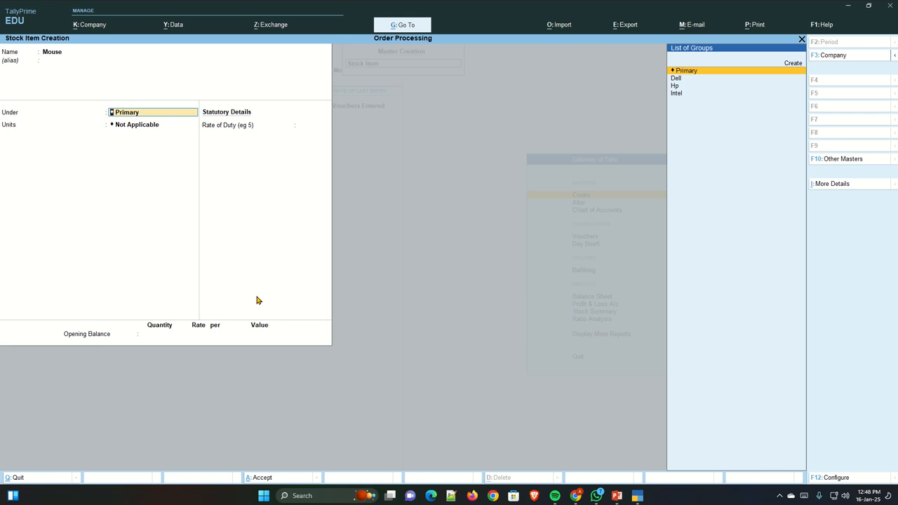
key(Down)
key(Down)
key(Return)
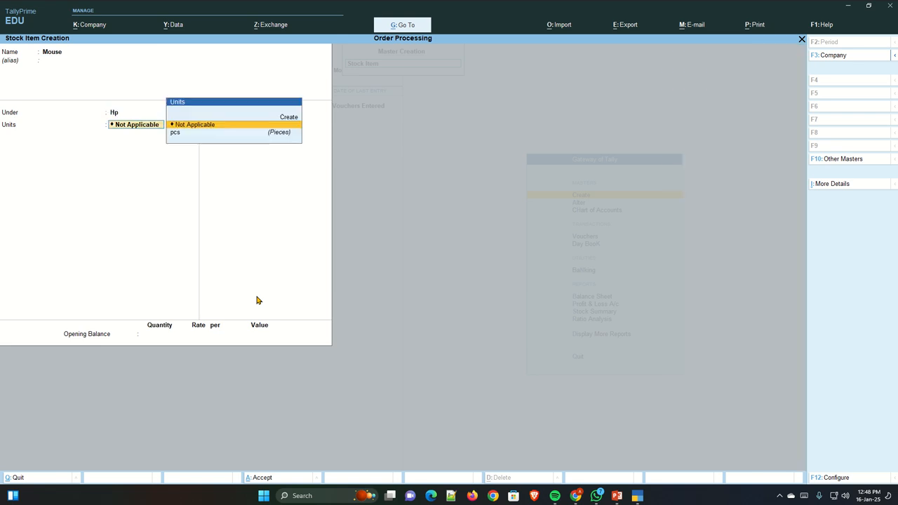
key(Down)
key(Return)
key(Return)
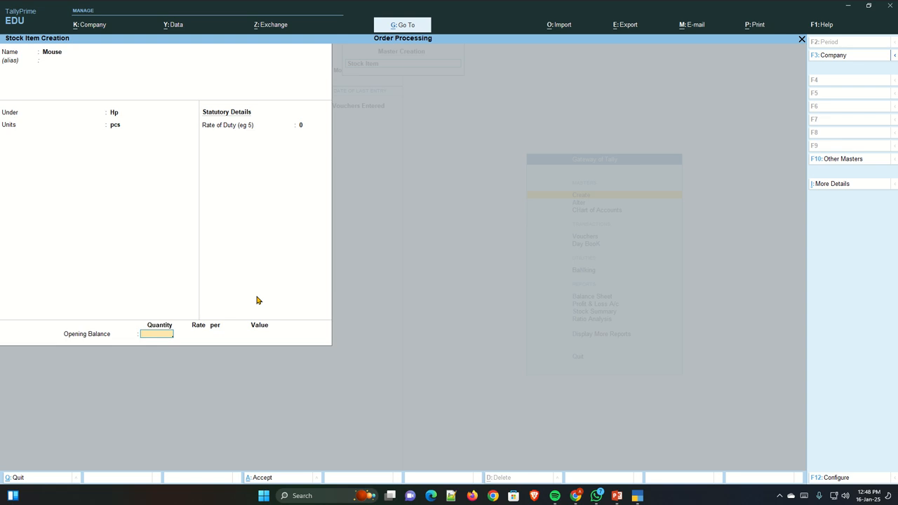
key(Return)
key(Return)
- Create a stock item named Cpu under Intel with unit pcs and no opening balance, and return to the Gateway of Tally
text(Cpu)
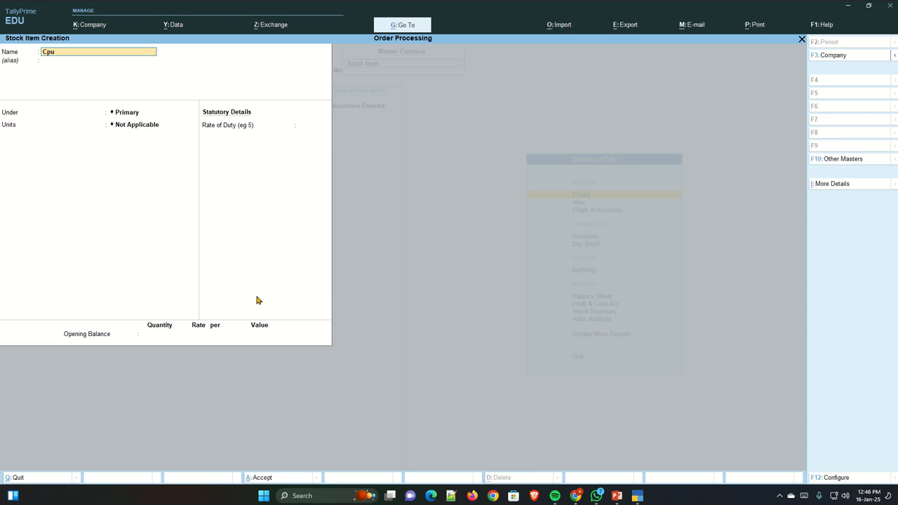
key(Return)
key(Down)
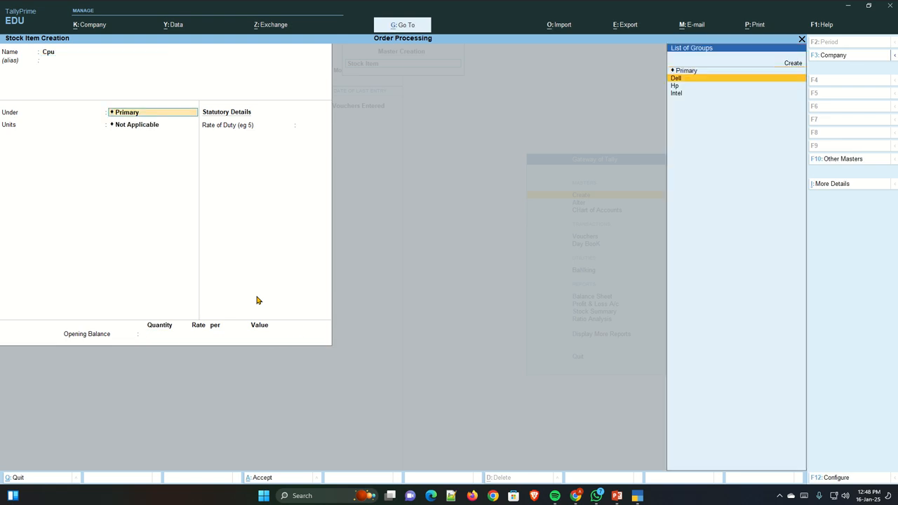
key(Down)
key(Down)
key(Return)
key(Down)
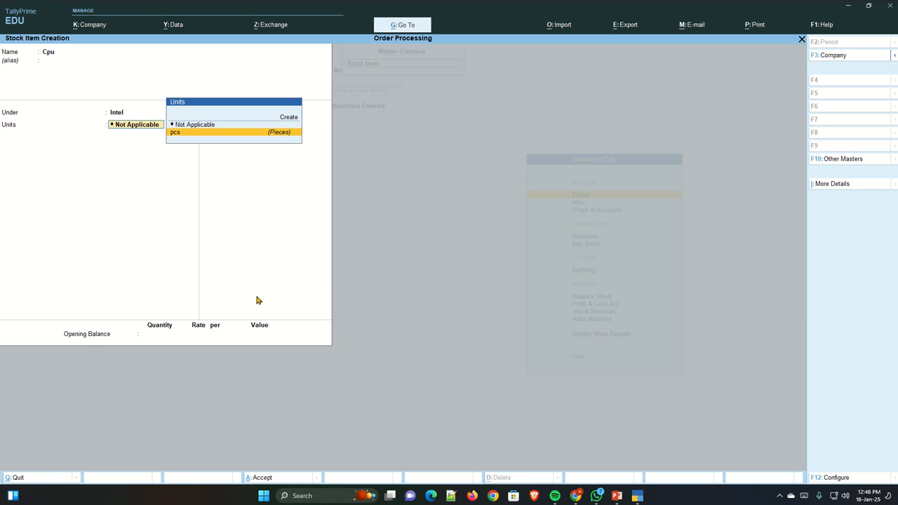
key(Return)
key(Return)
key(Return)
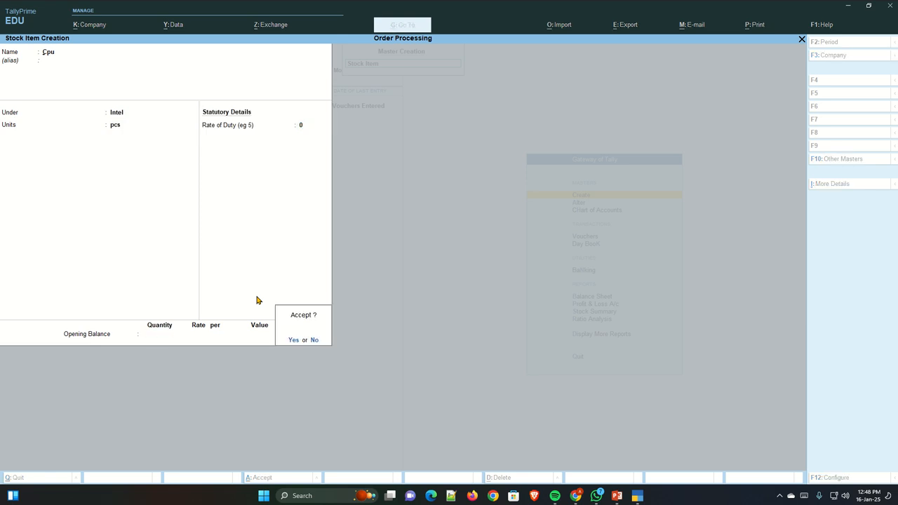
key(Return)
key(Escape)
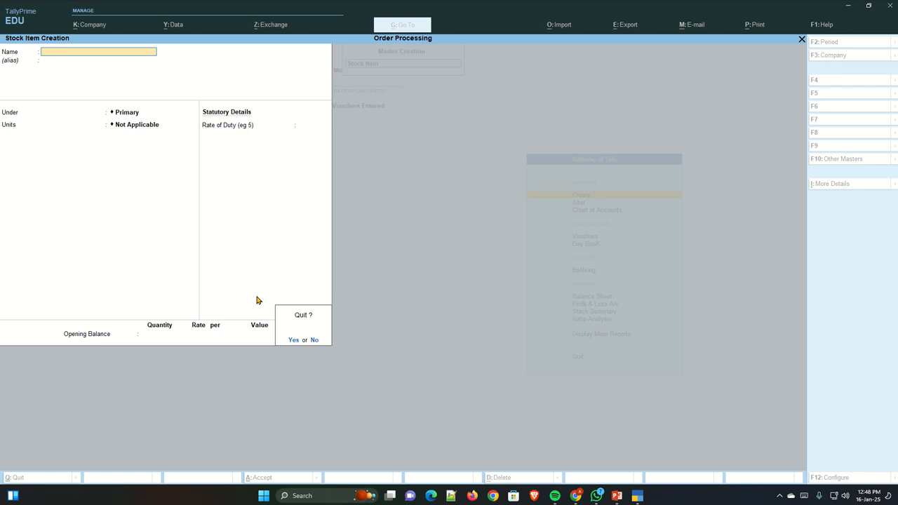
key(Return)
key(Escape)
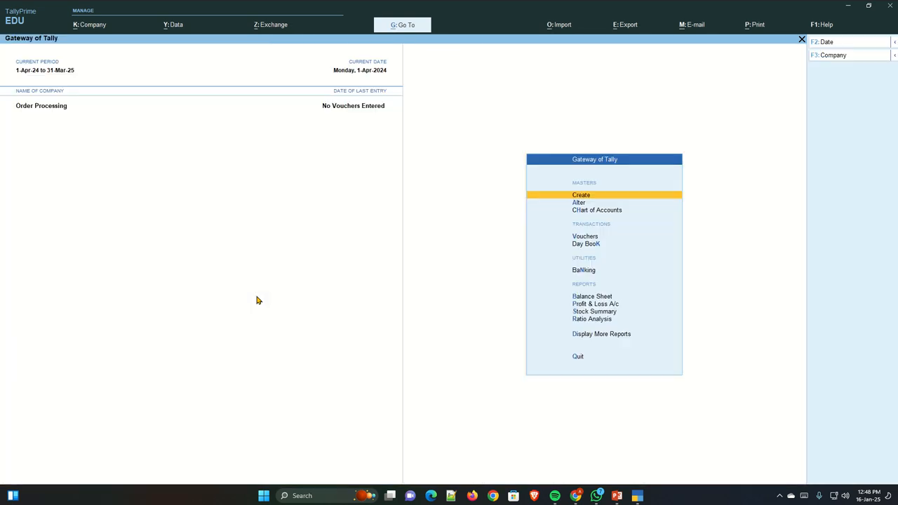
- Start a Receipt voucher dated 1-Apr-24 and credit 50,000 to the second listed party's ledger
key(Down)
key(Down)
key(Down)
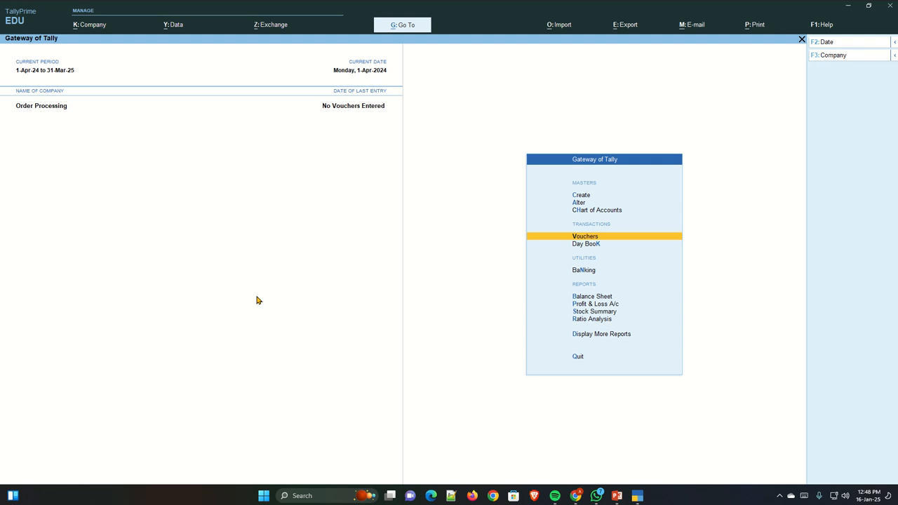
key(Return)
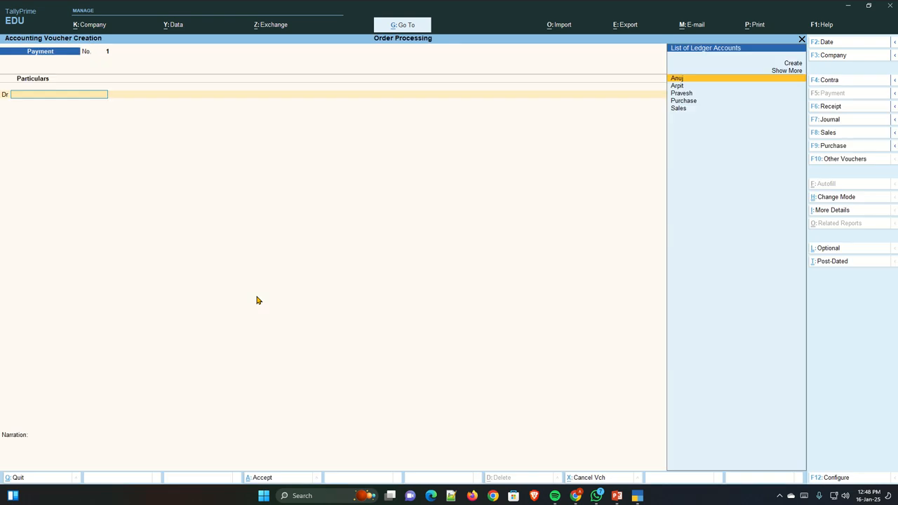
key(F6)
key(Down)
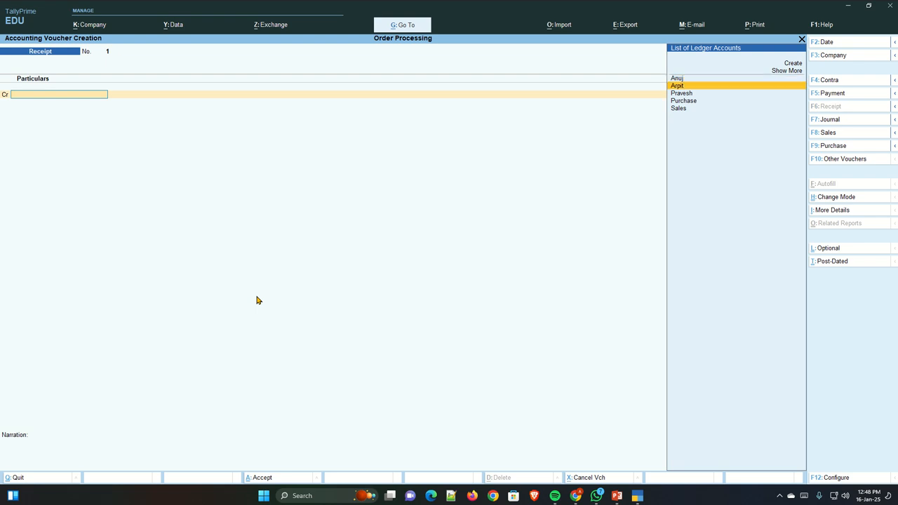
key(Return)
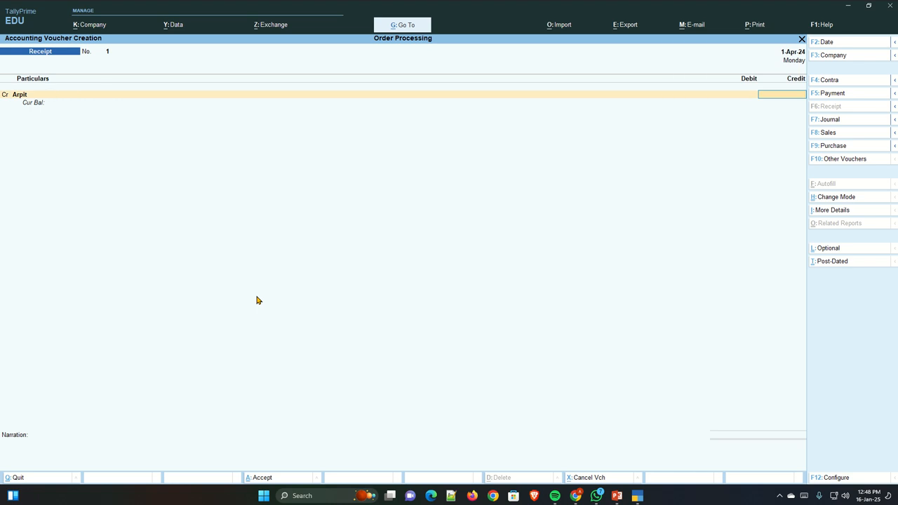
text(50000)
key(Return)
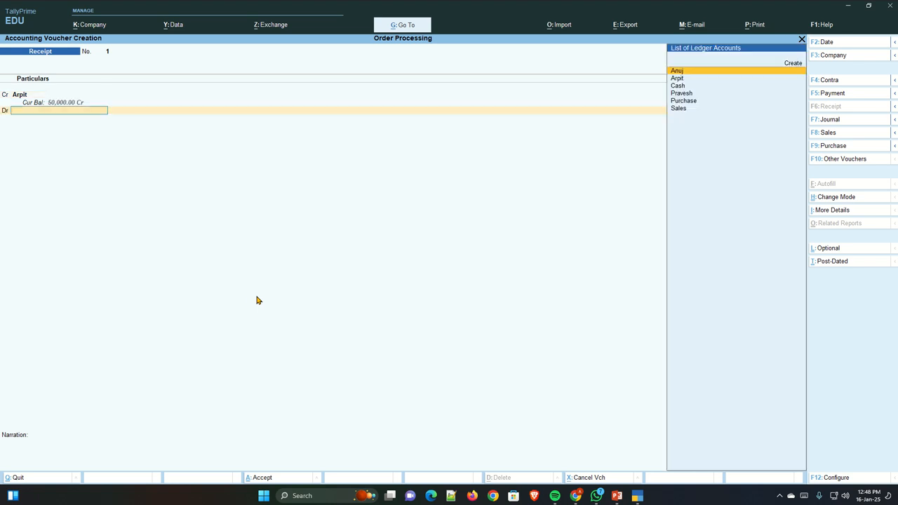
- Debit the Cash ledger with 50,000 and save the Receipt voucher without a narration
key(Down)
key(Down)
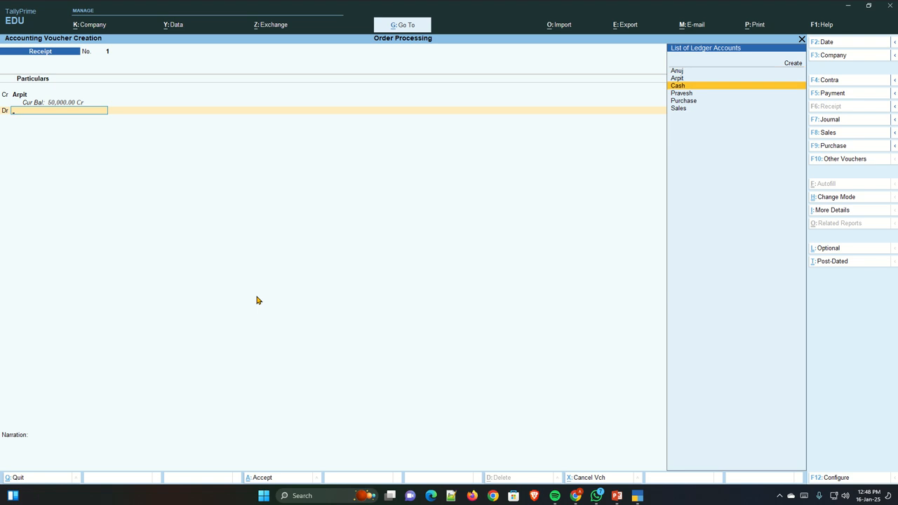
key(Return)
key(Return)
key(Return)
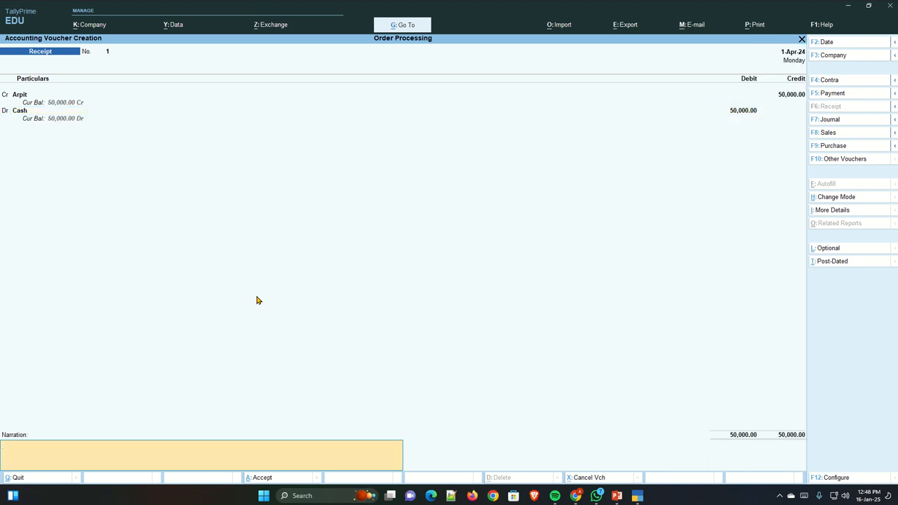
key(Return)
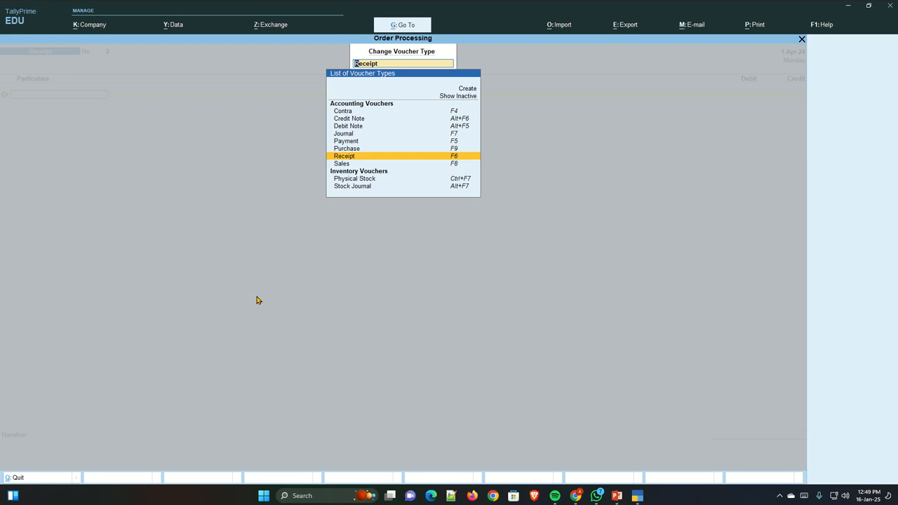
- Show the inactive voucher types in the list for changing the voucher type
key(Up)
key(Up)
key(Up)
key(Up)
key(Up)
key(Up)
key(Up)
key(Up)
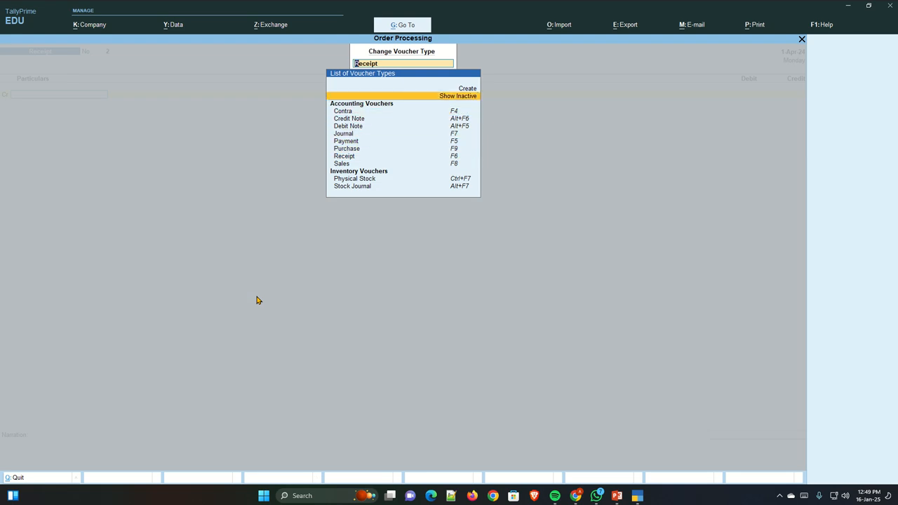
key(Return)
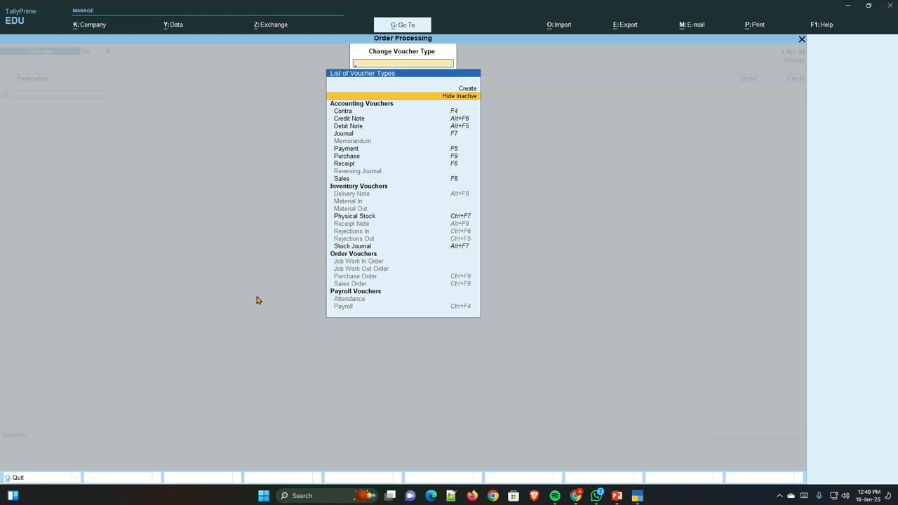
- Activate the inactive Purchase Order voucher type and switch to a new Purchase Order voucher
key(Down)
key(Down)
key(Down)
key(Down)
key(Down)
key(Down)
key(Down)
key(Down)
key(Down)
key(Down)
key(Down)
key(Down)
key(Down)
key(Down)
key(Down)
key(Down)
key(Down)
key(Down)
key(Down)
key(Down)
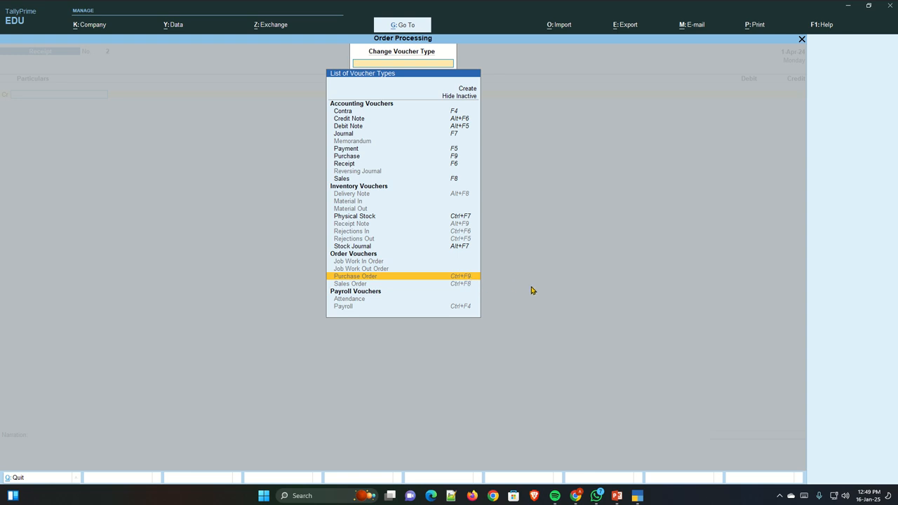
key(Return)
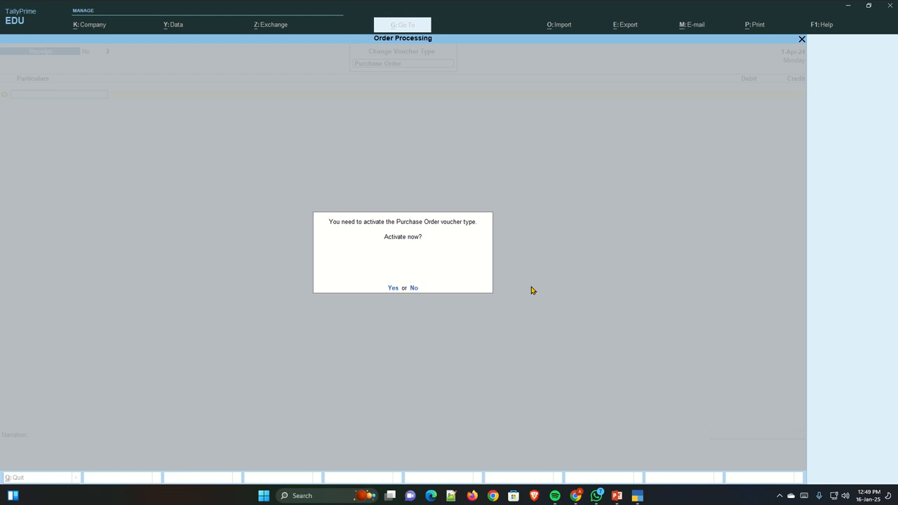
key(y)
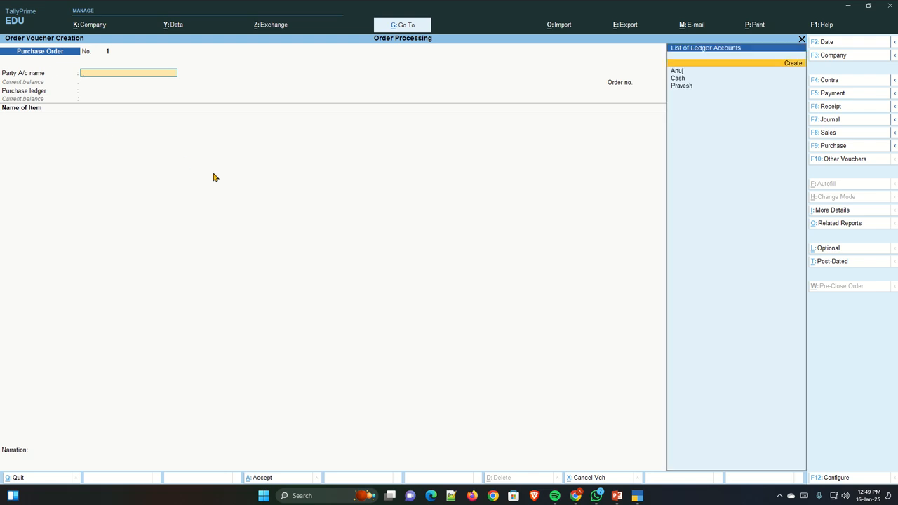
- Select the party ledger listed below Cash for the Purchase Order and leave all order and receipt details blank
key(Down)
key(Down)
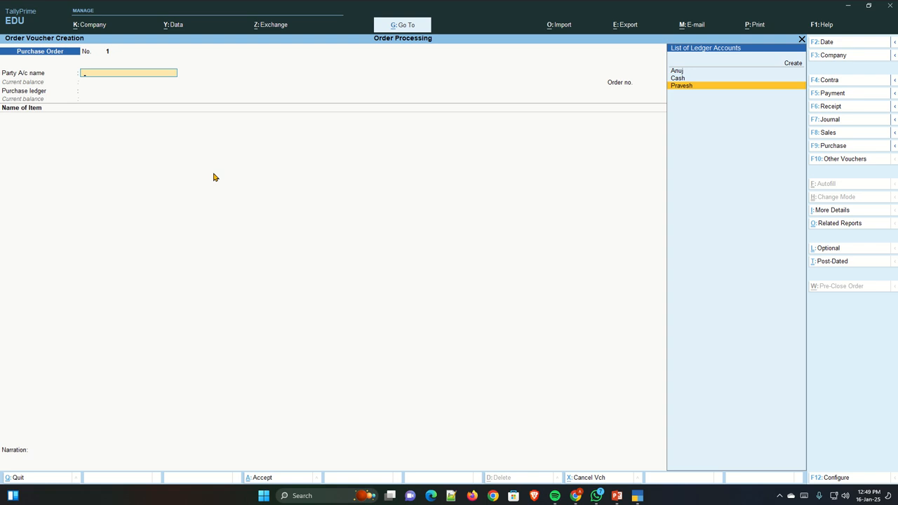
key(Return)
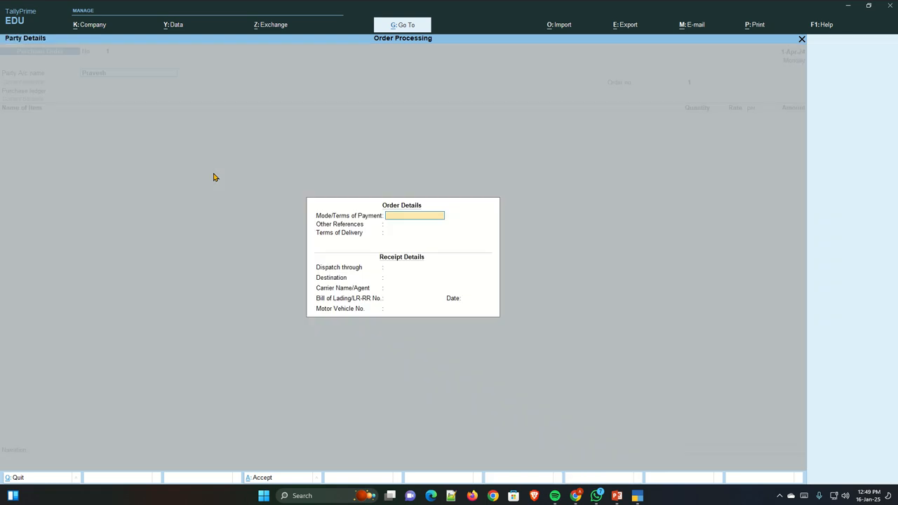
key(Return)
key(Return)
key(Return)
key(Return)
key(Return)
key(Return)
key(Return)
key(Return)
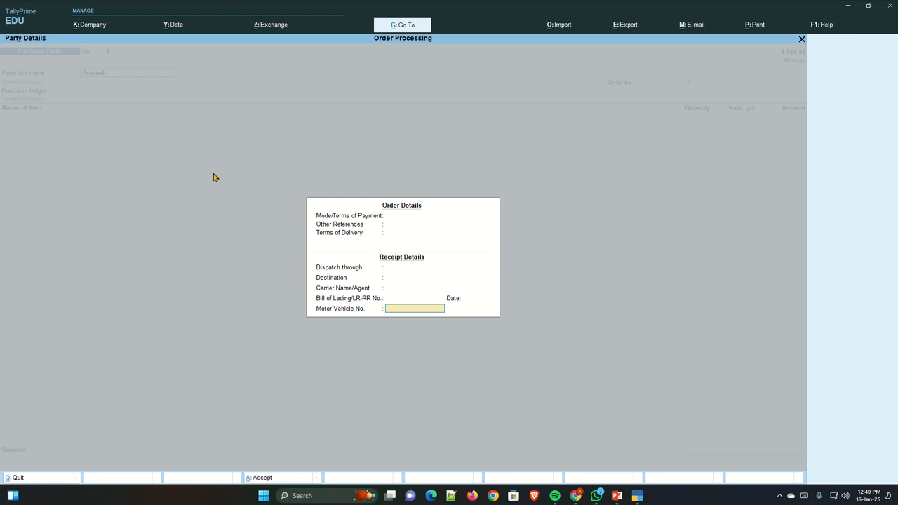
key(Return)
key(Return)
key(Return)
key(Return)
key(Return)
key(Return)
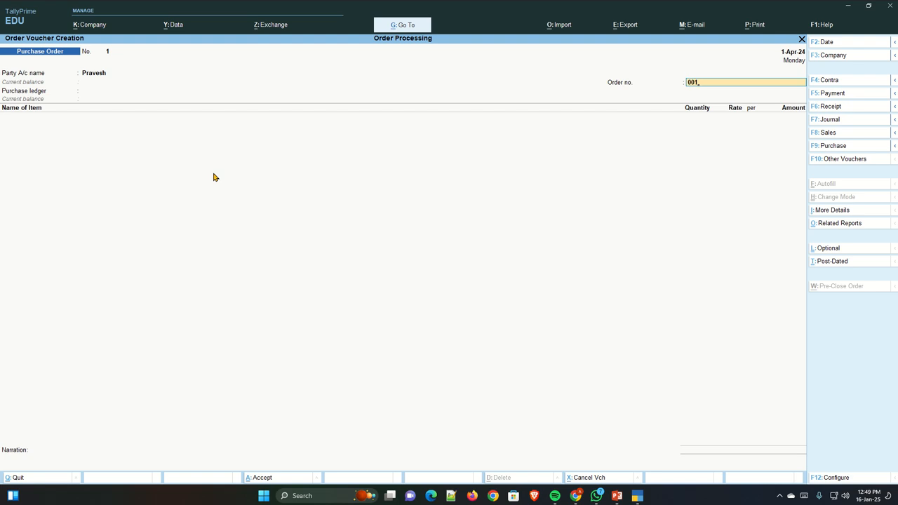
- Enter the order number and choose Purchase as the purchase ledger
text(001)
key(Return)
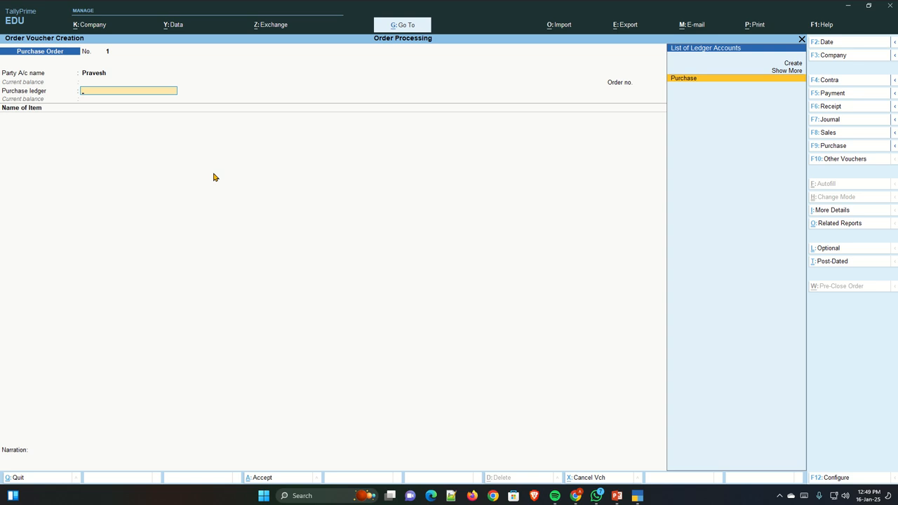
key(Return)
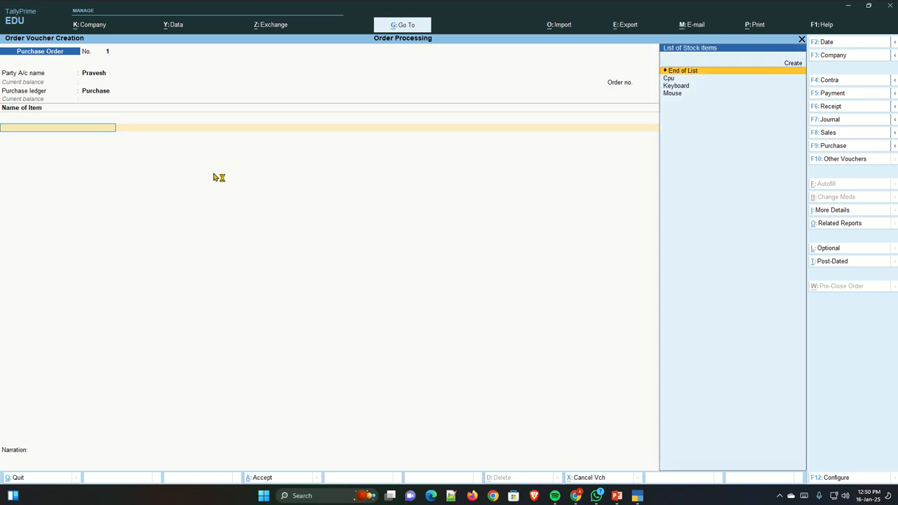
- Add Cpu to the Purchase Order, due on 1-Apr-24, with quantity 2 pcs at a rate of 4500
key(Down)
key(Down)
key(Up)
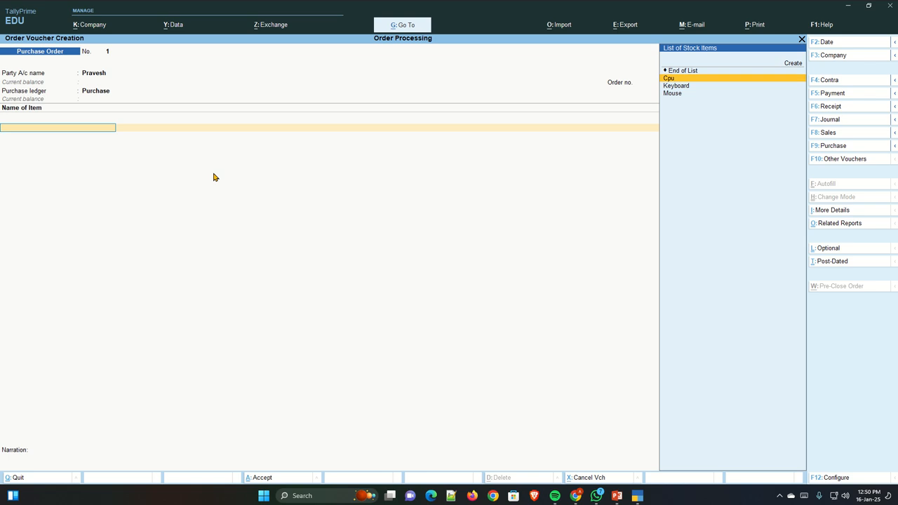
key(Return)
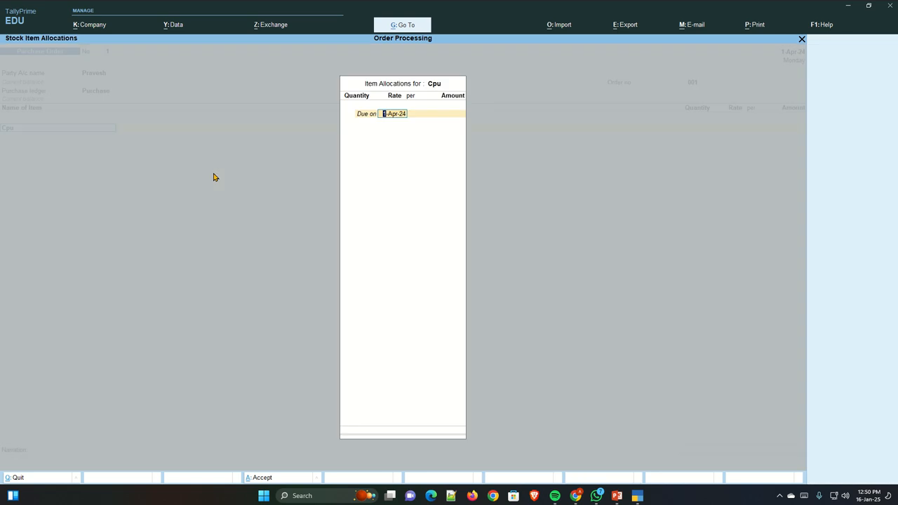
key(Return)
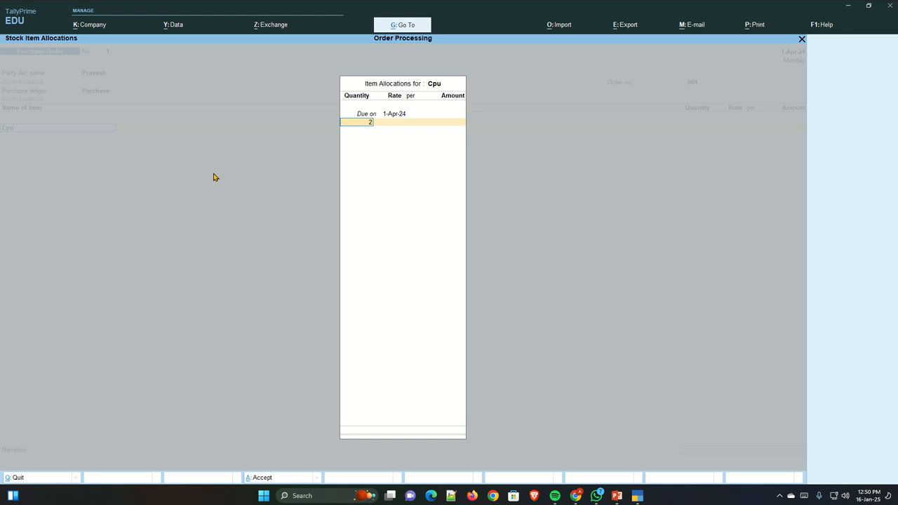
key(Return)
text(4500)
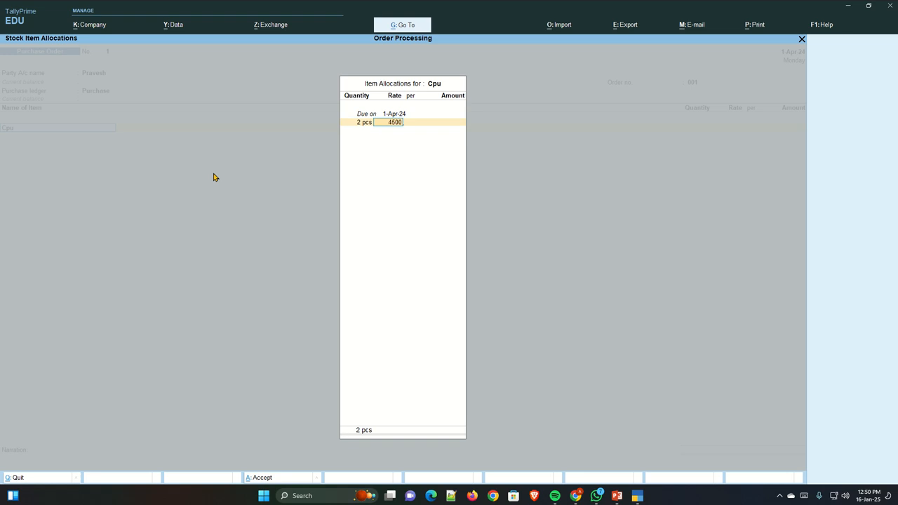
key(Return)
key(Return)
key(Return)
key(Return)
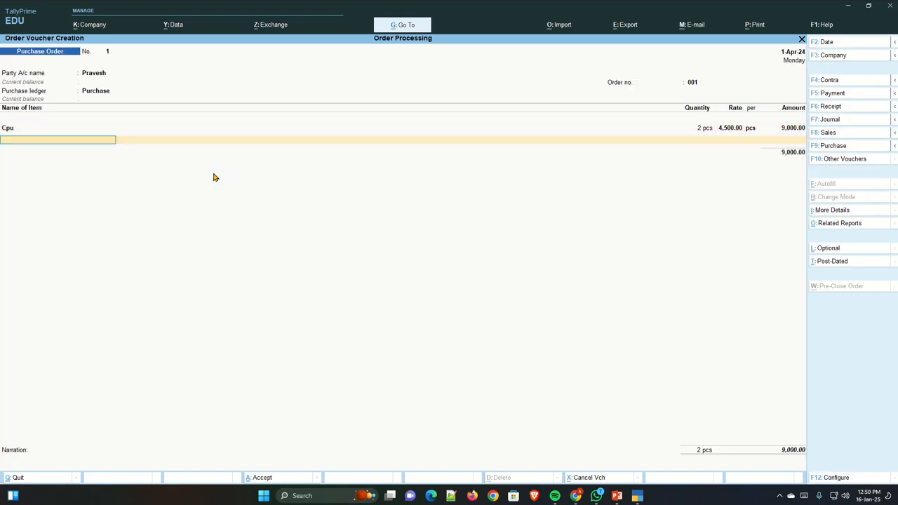
- Add Keyboard to the Purchase Order, due on 1-Apr-24, with quantity 20 pcs at a rate of 250
key(Down)
key(Down)
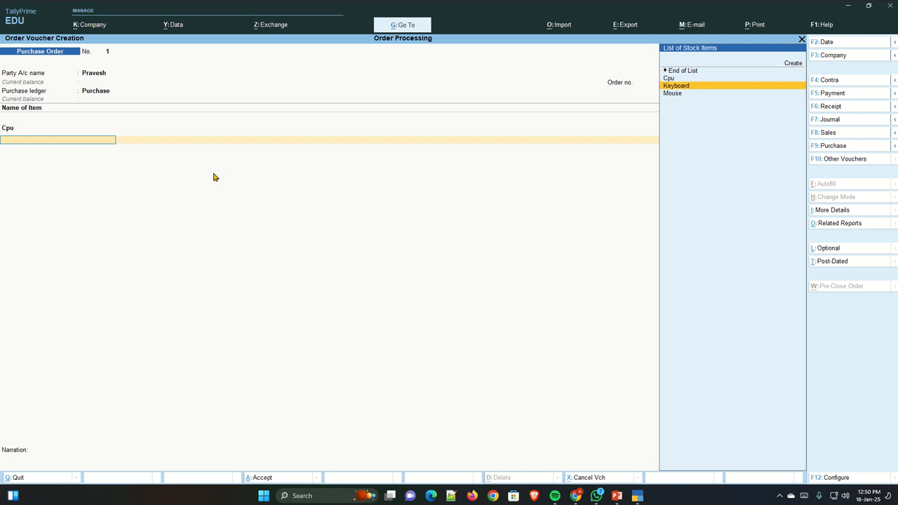
key(Return)
key(Return)
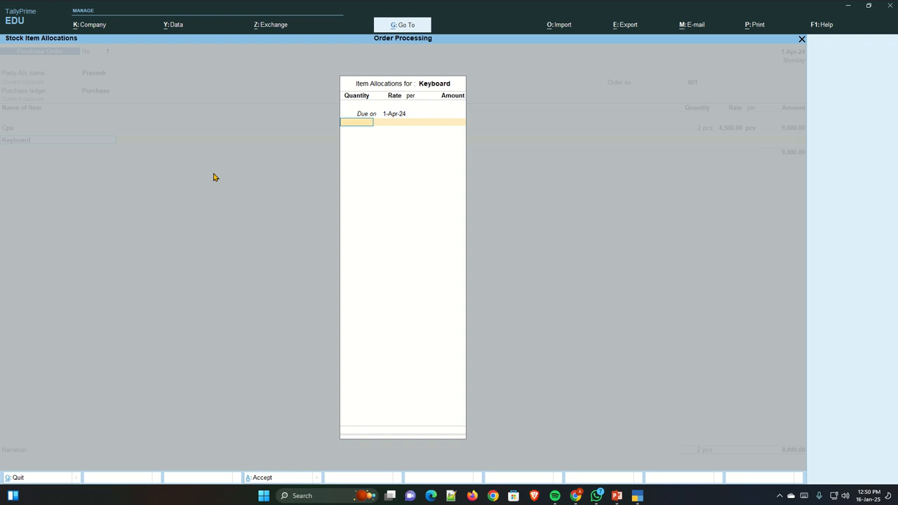
text(20)
key(Return)
text(250)
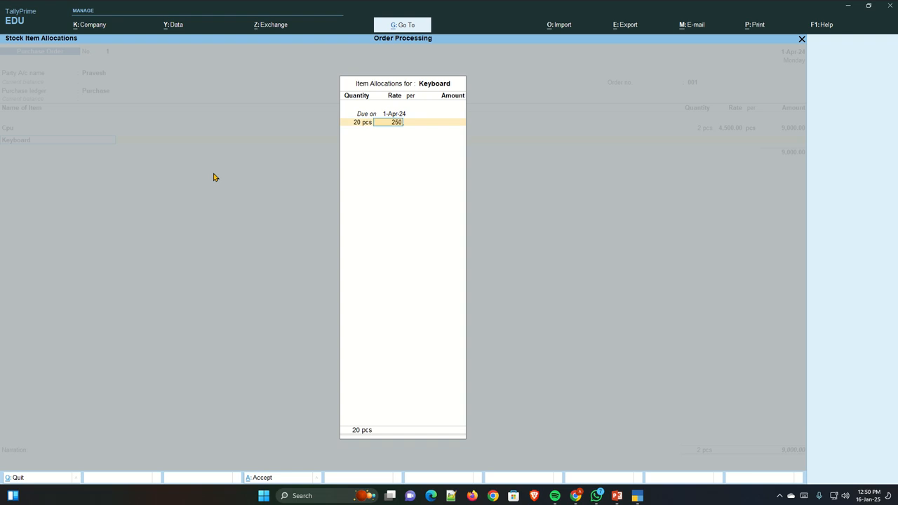
key(Return)
key(Return)
key(Return)
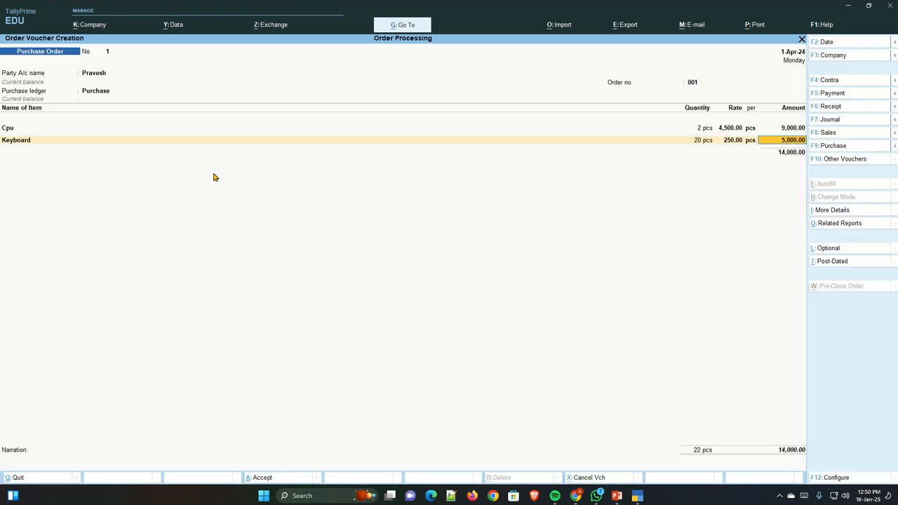
key(Return)
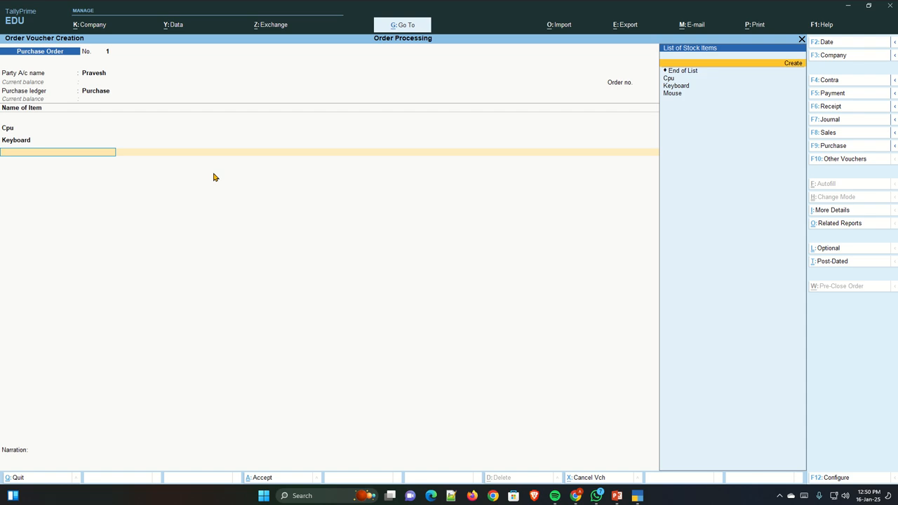
- Add Mouse to the Purchase Order, due on 1-Apr-24, with quantity 10 pcs at a rate of 150
key(Down)
key(Down)
key(Down)
key(Down)
key(Return)
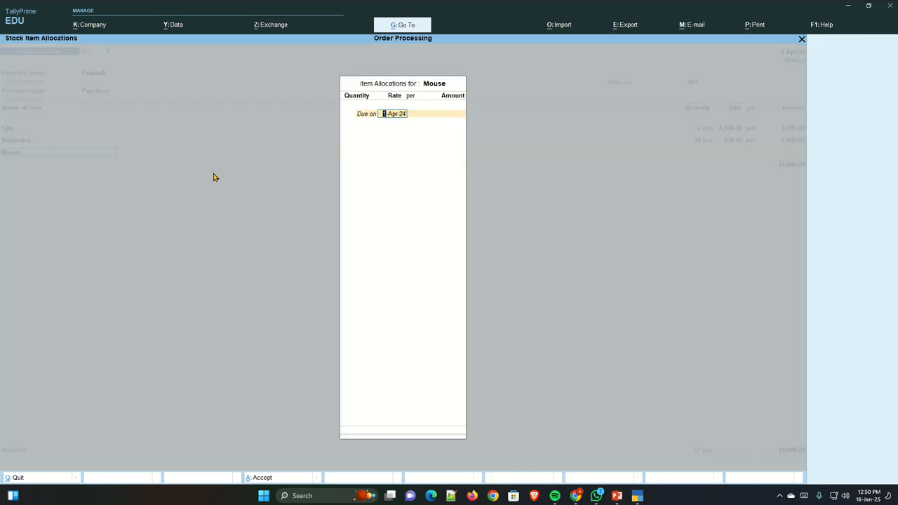
key(Return)
text(10)
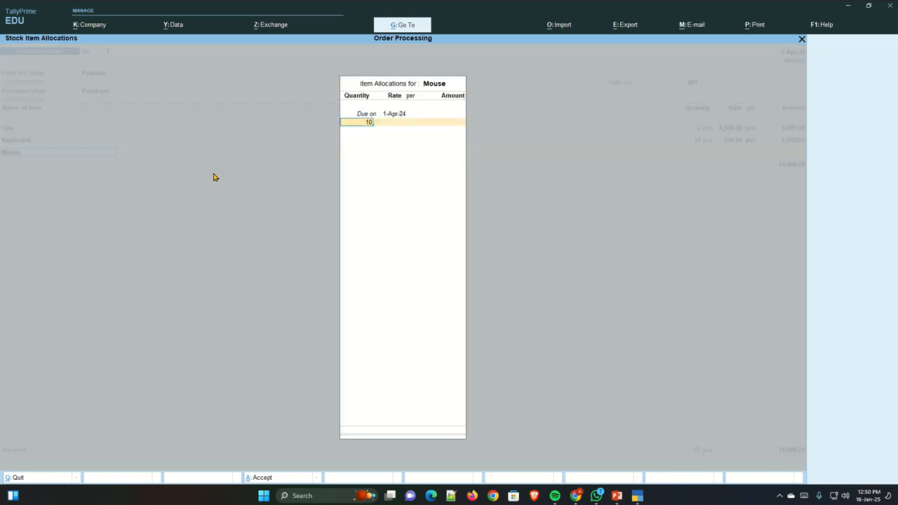
key(Return)
text(150)
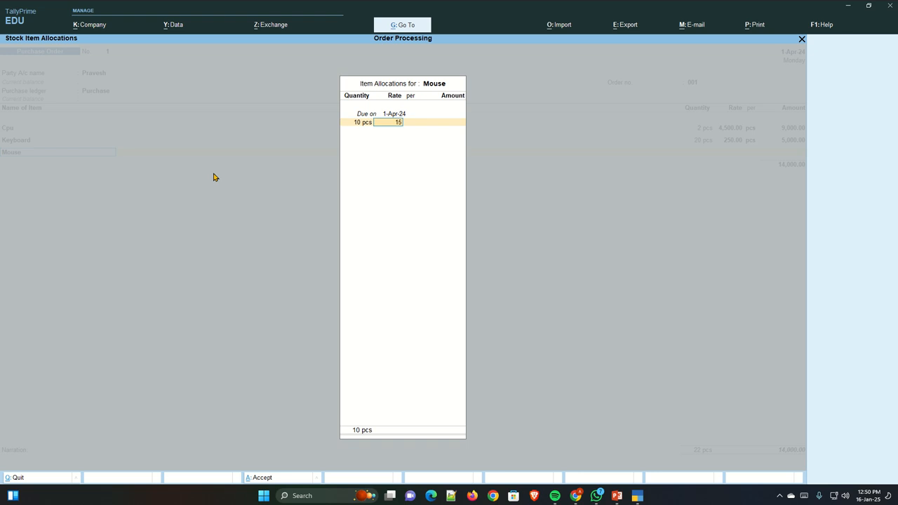
key(Return)
key(Return)
key(Return)
key(Return)
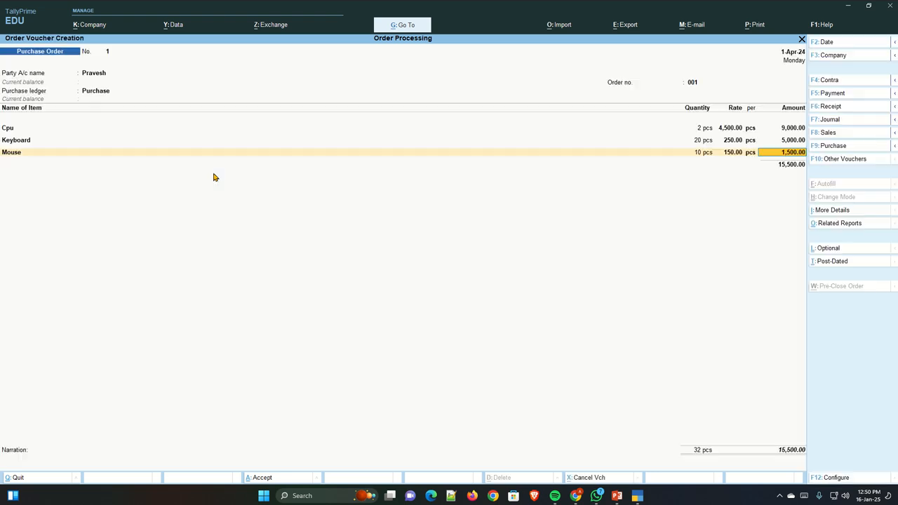
key(Return)
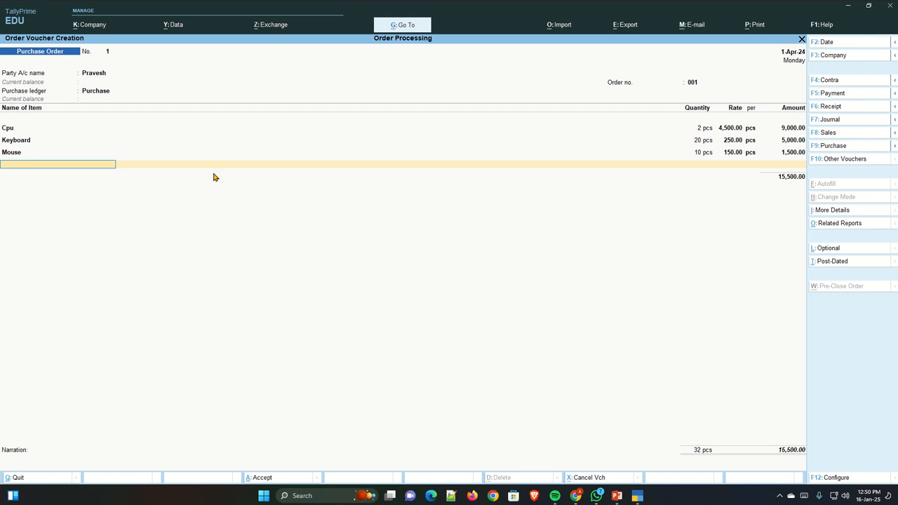
- End the item list and save the Purchase Order without a narration
key(Return)
key(Return)
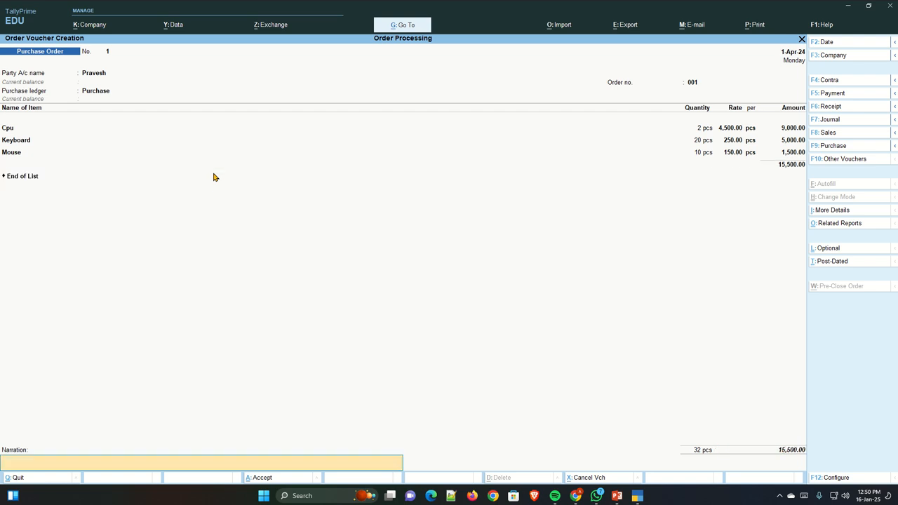
key(Return)
key(Return)
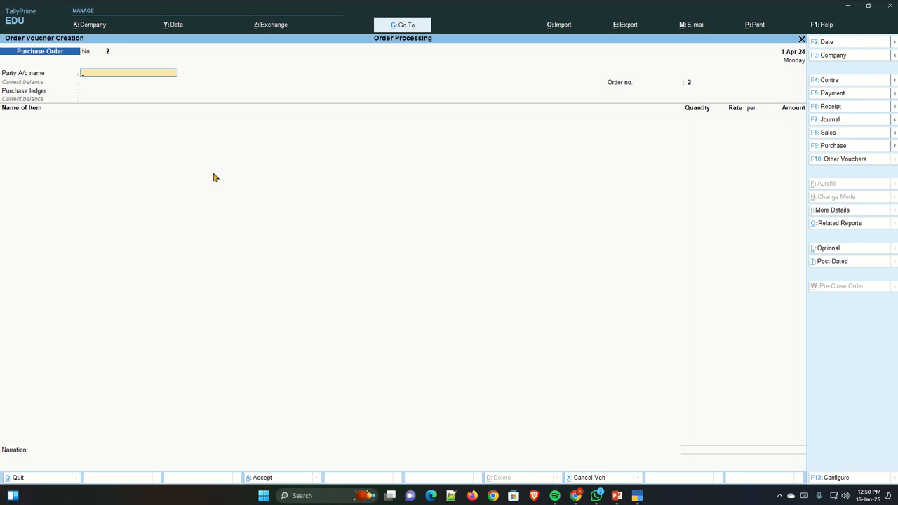
- Switch back and forth between the Purchase and Purchase Order vouchers
key(F9)
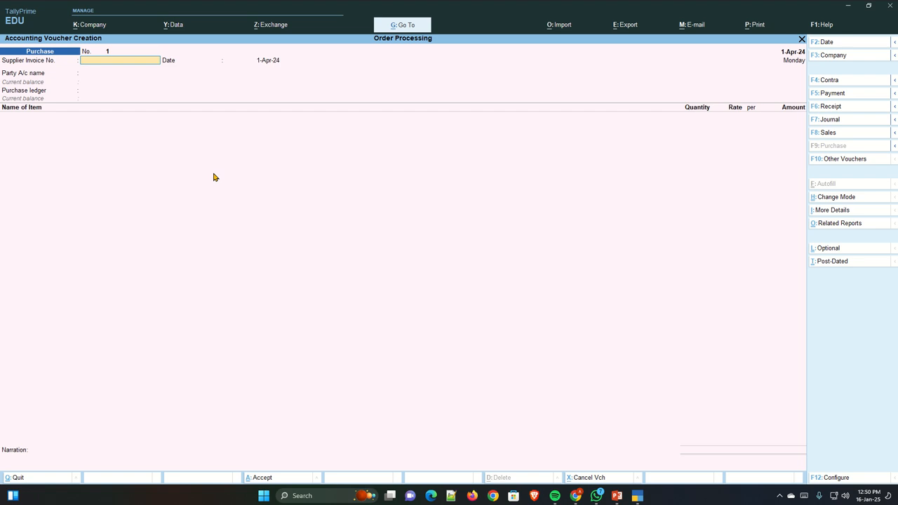
key(ctrl+F9)
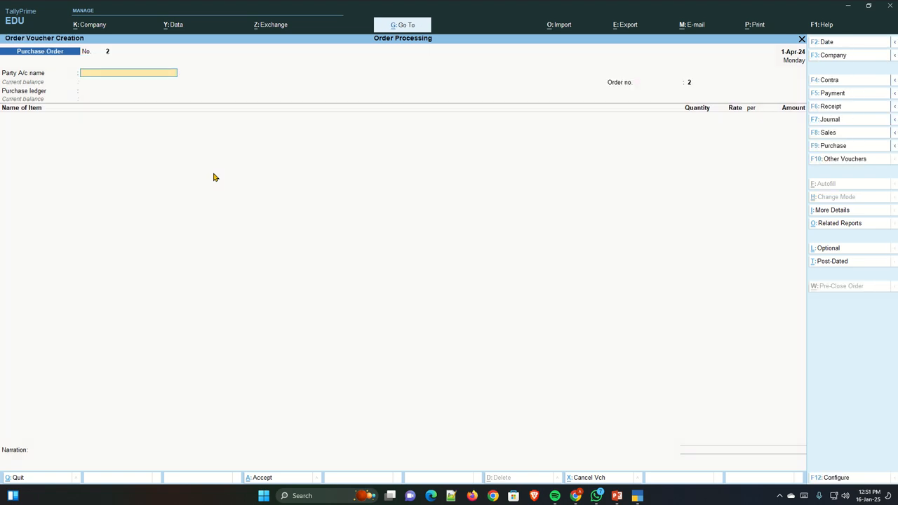
key(F9)
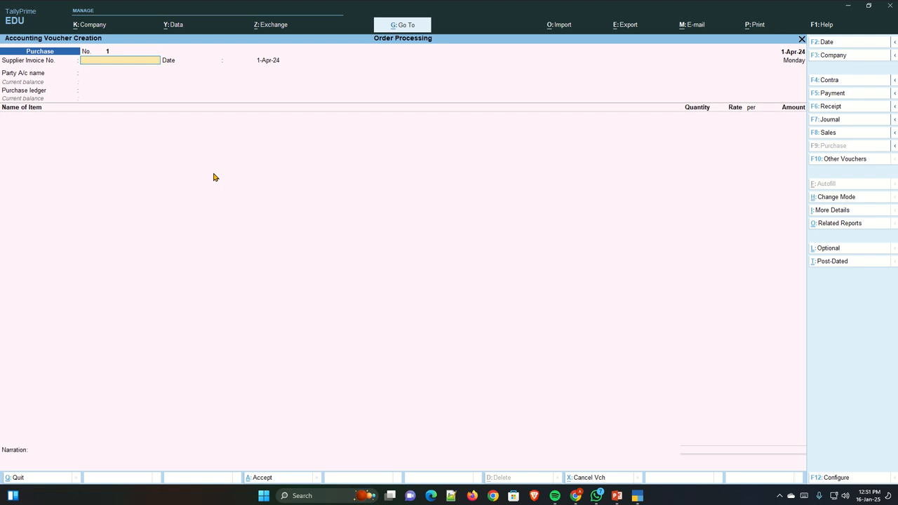
key(ctrl)
key(ctrl+F9)
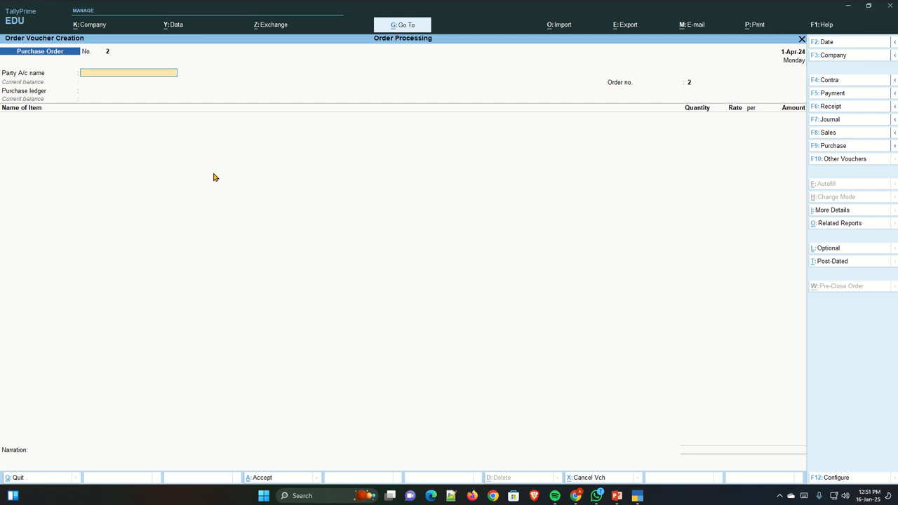
- Start a Purchase voucher with supplier invoice number 0100 dated 1-Apr-24
key(F9)
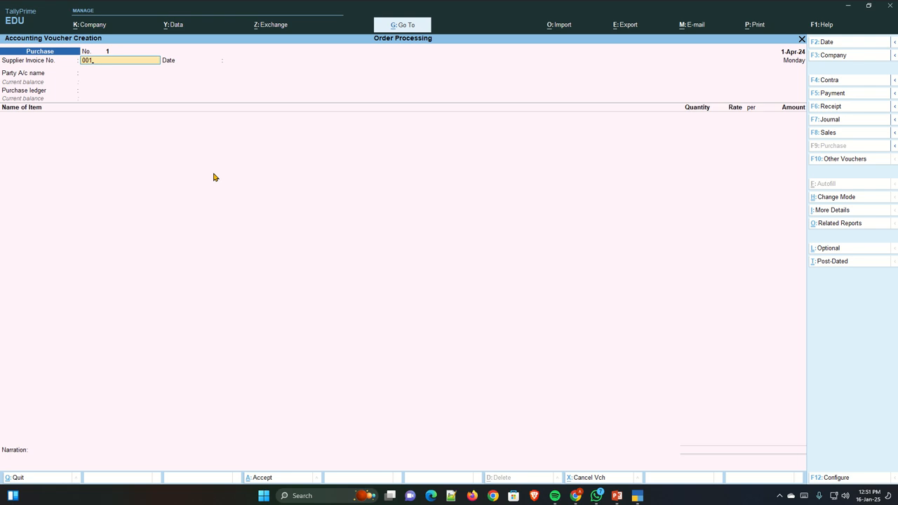
key(BackSpace)
key(BackSpace)
text(100)
key(Return)
key(Return)
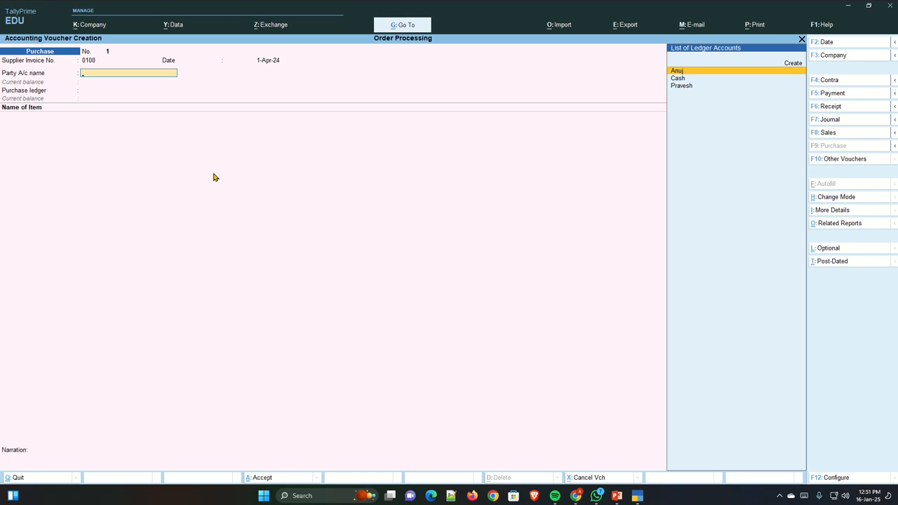
- Select the supplier's ledger as the Purchase voucher's party and leave the receipt details blank
key(Down)
key(Down)
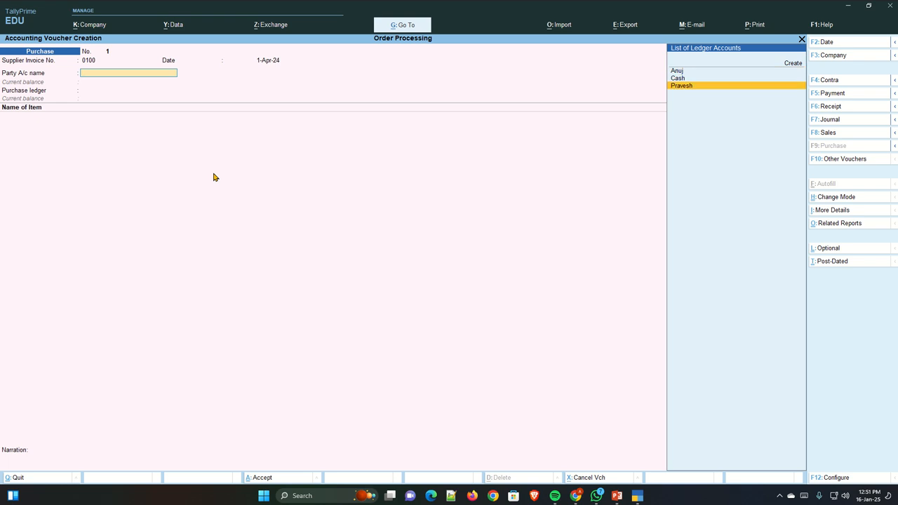
key(Return)
key(Return)
key(Return)
key(Return)
key(Return)
key(Return)
key(Return)
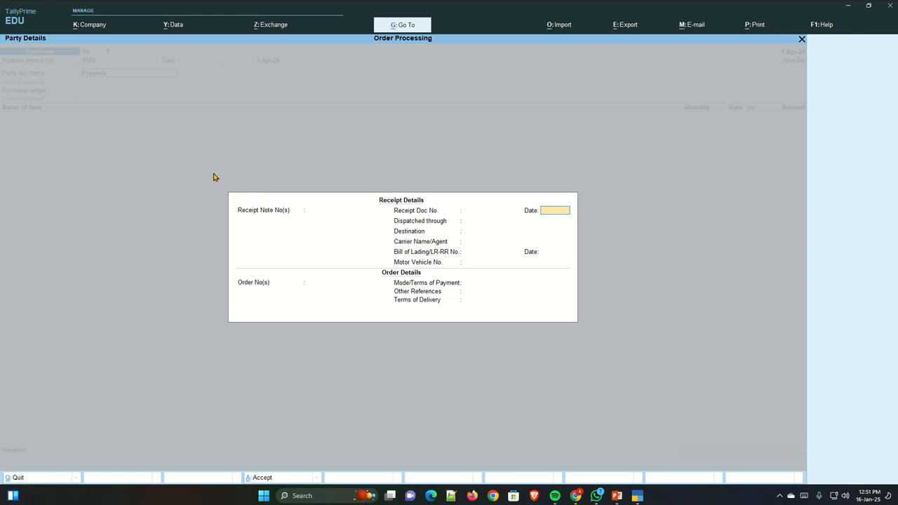
key(Return)
key(Return)
key(Return)
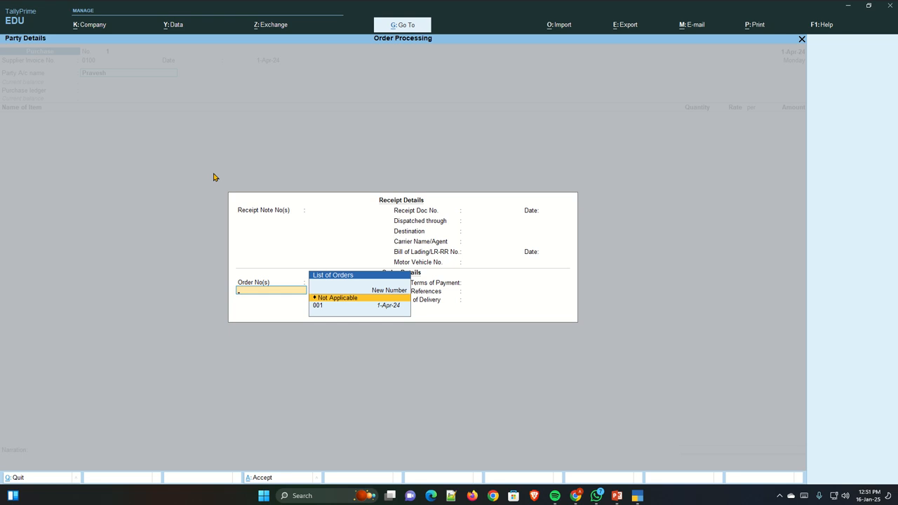
- Link the Purchase voucher to the supplier's order dated 1-Apr-24 and keep Purchase as the purchase ledger
key(Down)
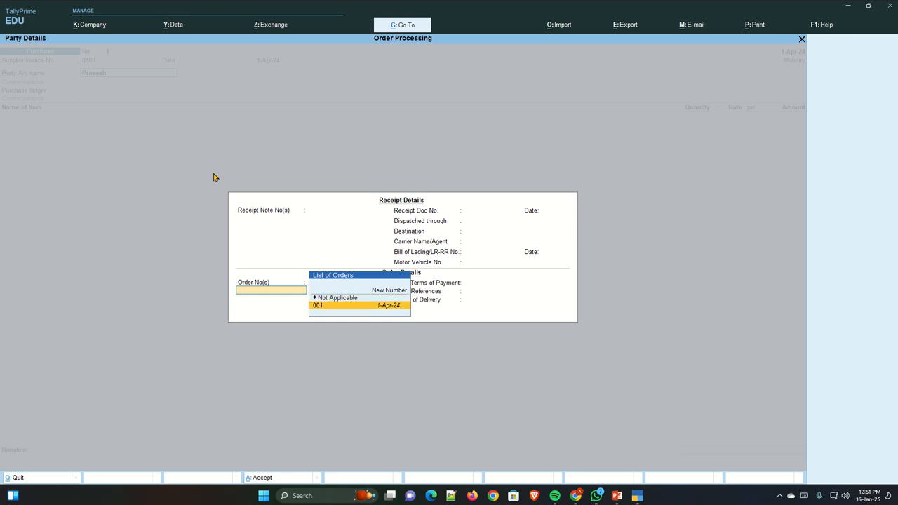
key(Return)
key(Return)
key(Return)
key(Return)
key(Return)
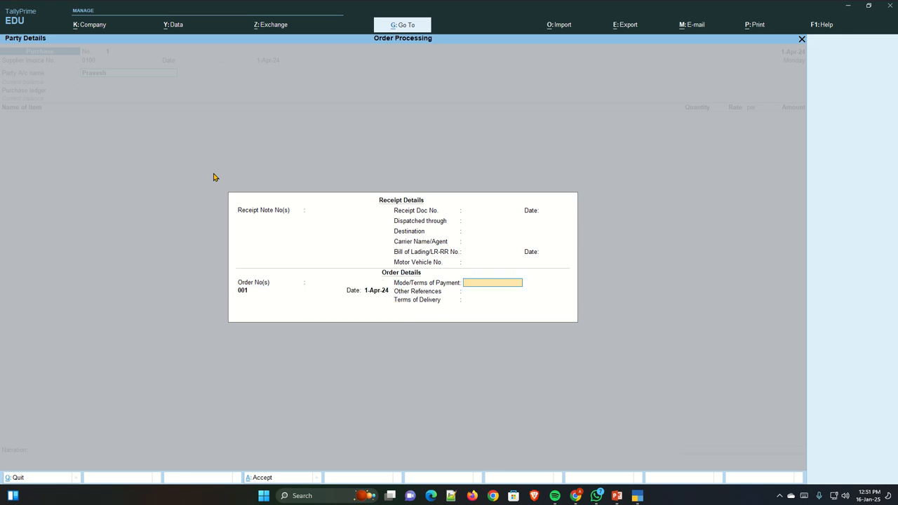
key(Return)
key(Return)
key(Return)
key(Return)
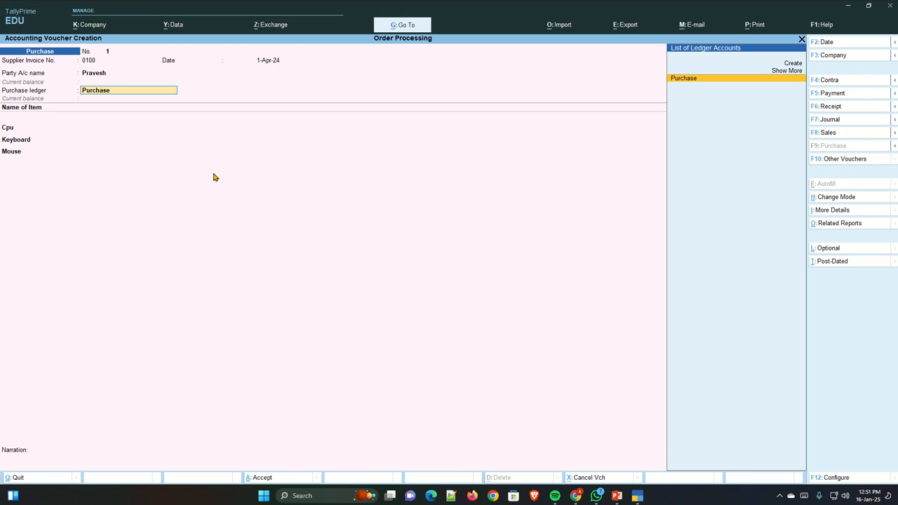
key(Return)
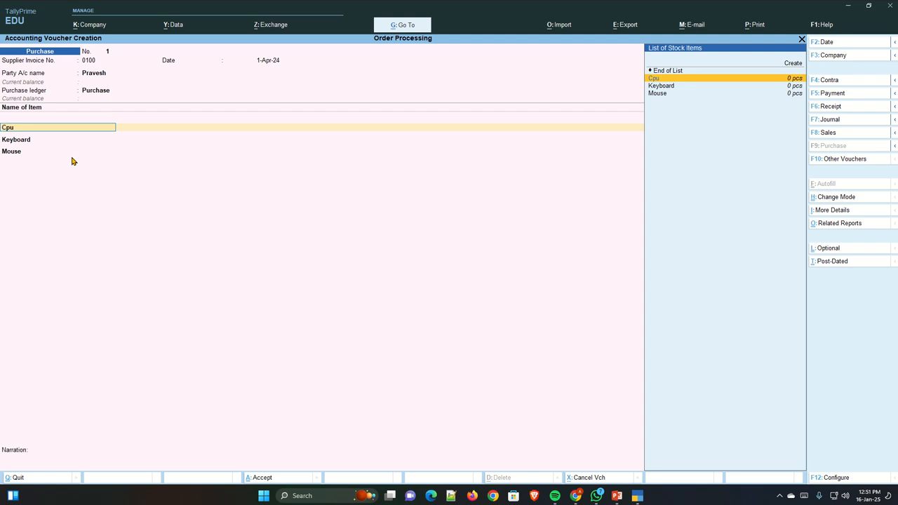
- Accept the Cpu allocation of 2 pcs at 4,500 against the linked purchase order
key(Return)
key(Return)
key(Return)
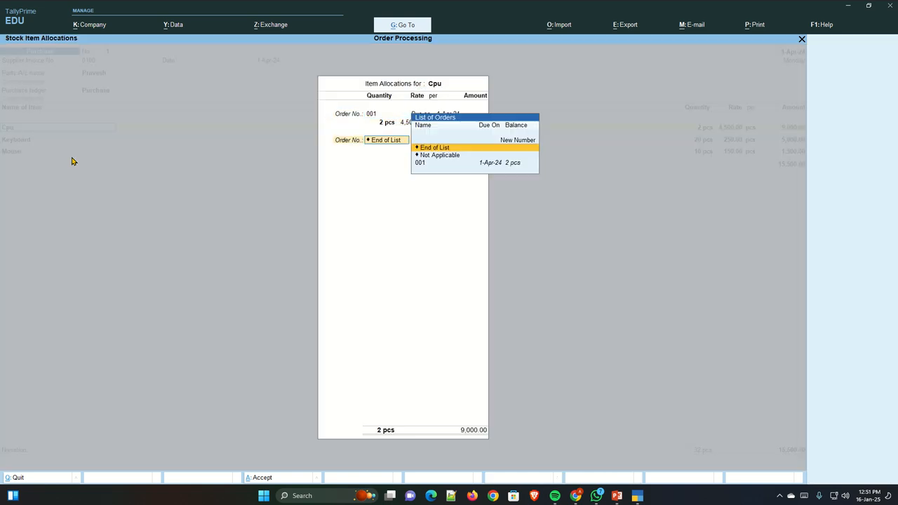
key(Return)
- Accept the Keyboard allocation of 20 pcs at 250 against the linked purchase order
key(Return)
key(Return)
key(Return)
key(Return)
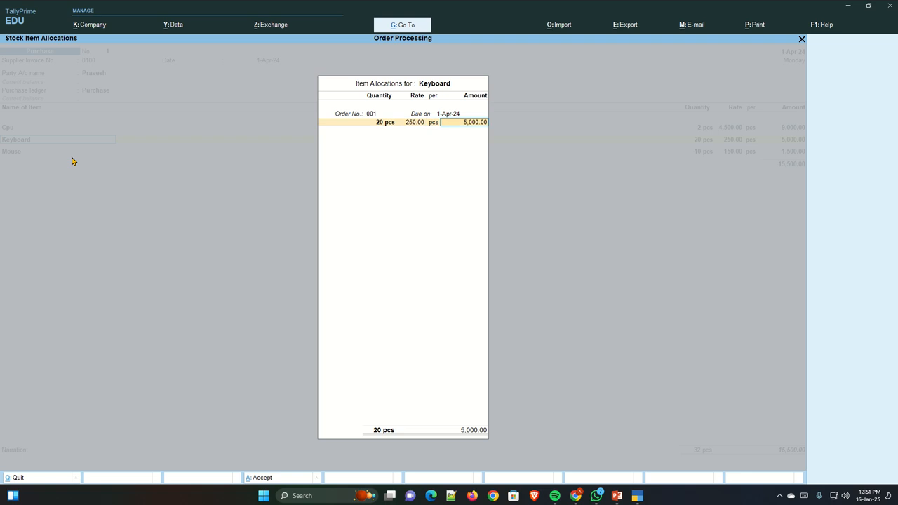
key(Return)
key(Return)
- Accept the Mouse allocation of 10 pcs at 150 against the linked purchase order and end the item list
key(Return)
key(Return)
key(Return)
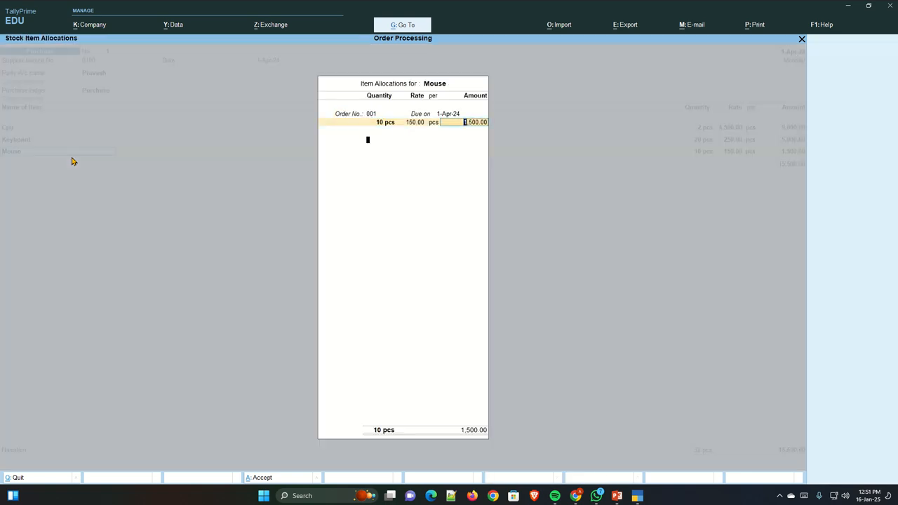
key(Return)
key(Return)
key(Return)
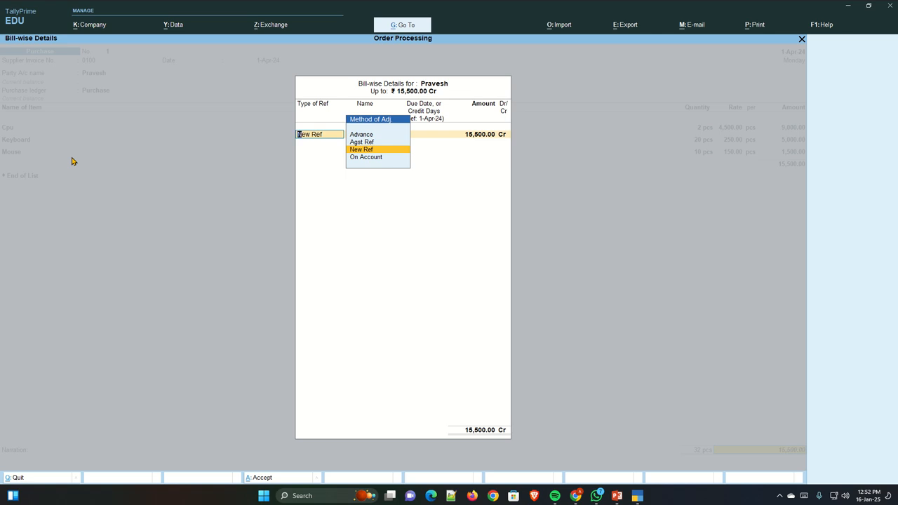
- Record the bill as New Ref for 15,500 Cr and save the Purchase voucher without a narration
key(Return)
key(Return)
key(Return)
key(Return)
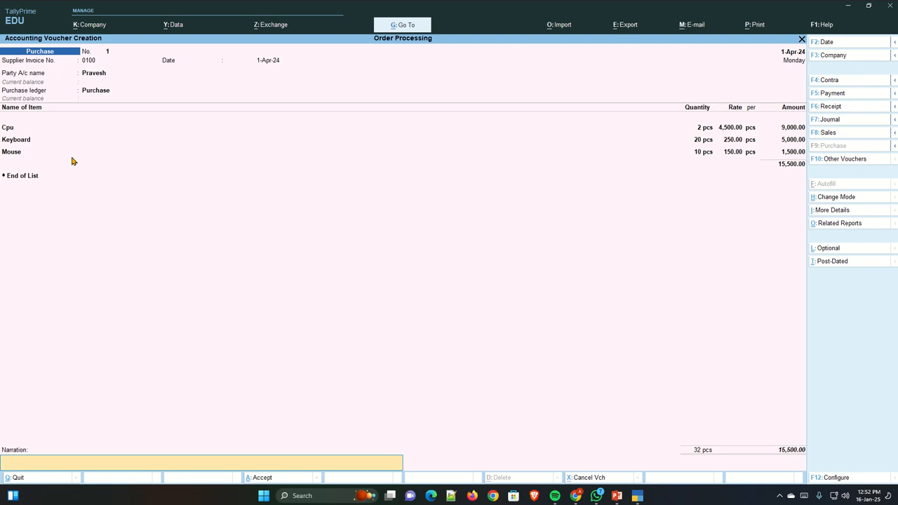
key(Return)
key(Return)
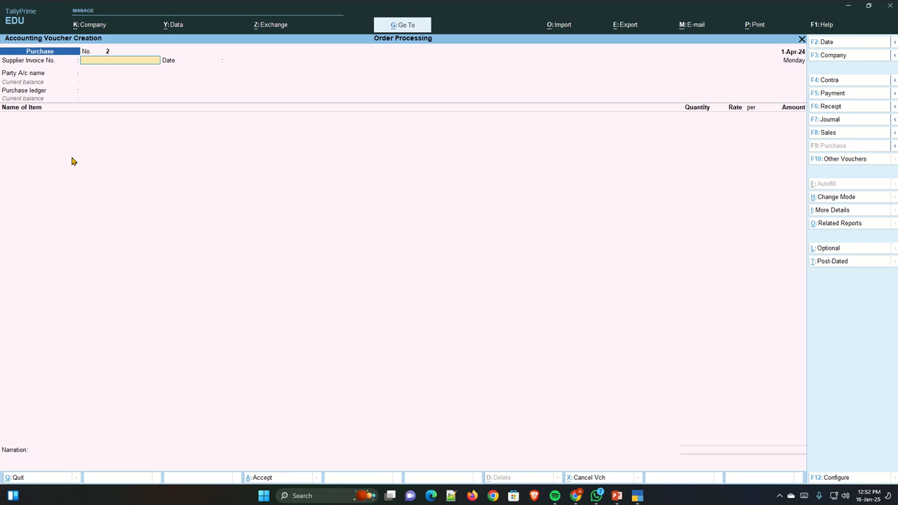
- Open the voucher type list and show the inactive voucher types
key(F10)
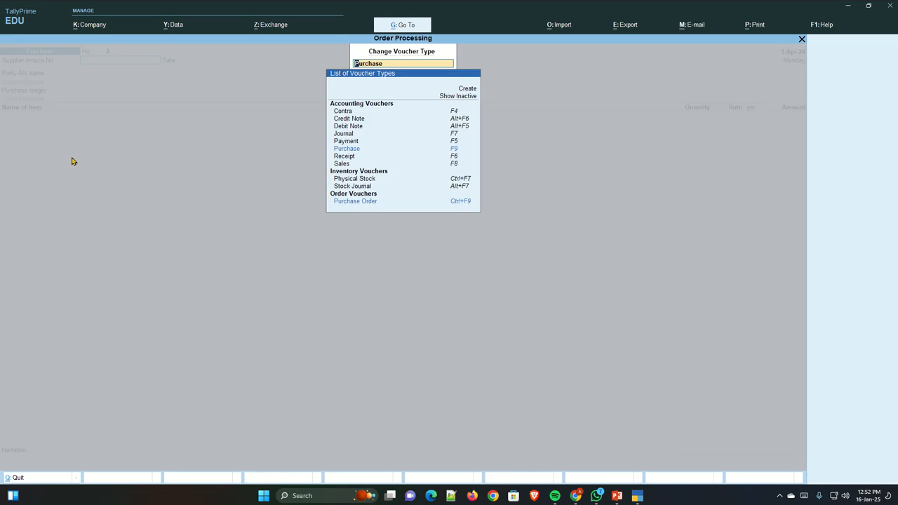
key(Down)
key(Down)
key(Up)
key(Up)
key(Up)
key(Up)
key(Up)
key(Up)
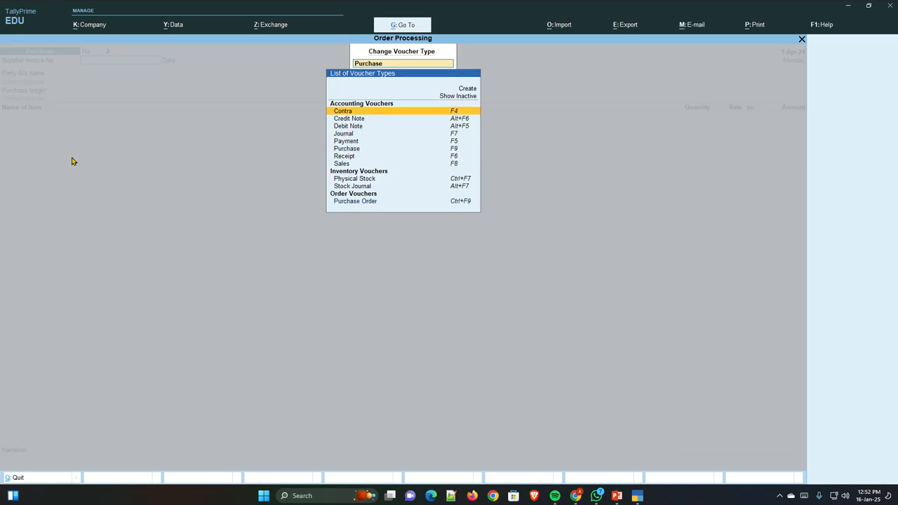
key(Up)
key(Return)
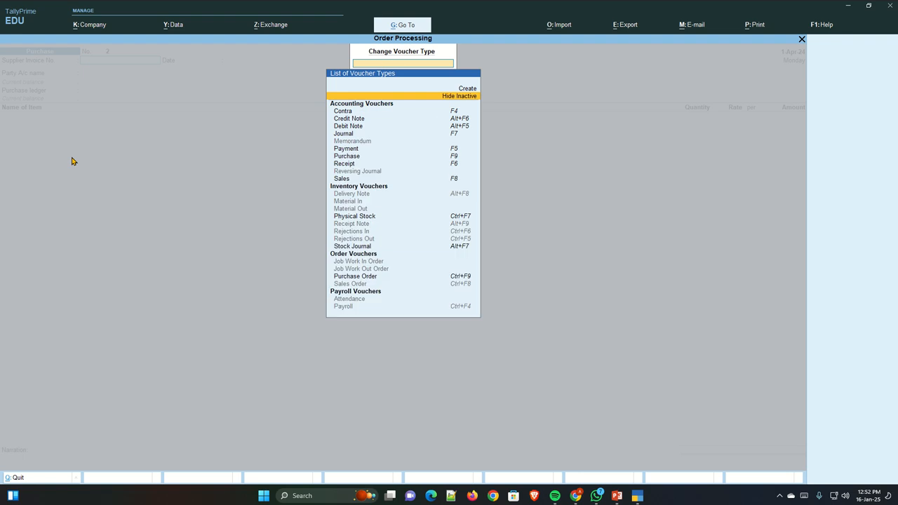
- Choose the inactive Sales Order voucher type and activate it
key(Down)
key(Down)
key(Down)
key(Down)
key(Down)
key(Down)
key(Down)
key(Down)
key(Down)
key(Down)
key(Down)
key(Down)
key(Down)
key(Down)
key(Down)
key(Down)
key(Down)
key(Down)
key(Down)
key(Down)
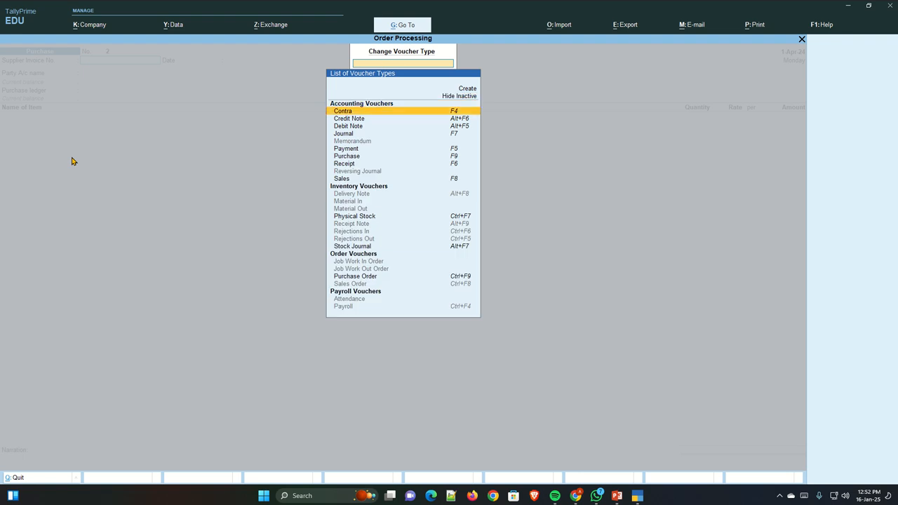
key(Down)
key(Down)
key(Down)
key(Down)
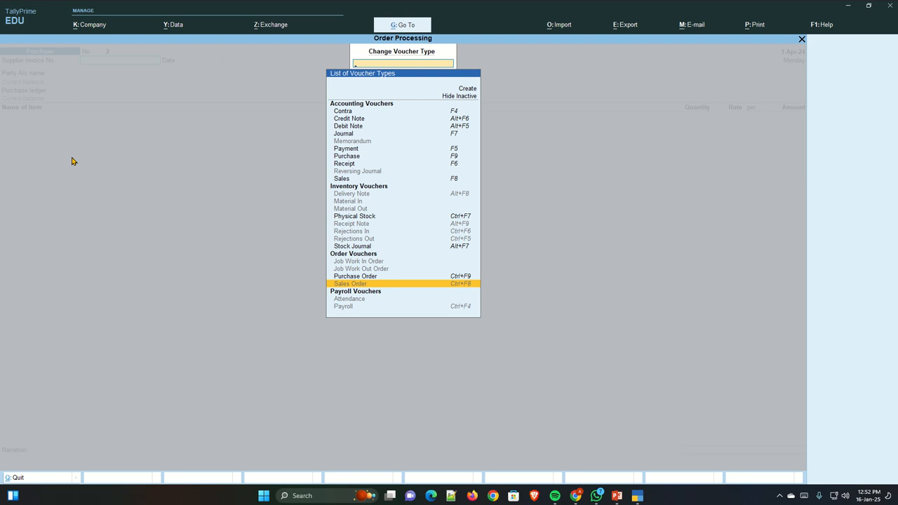
key(Return)
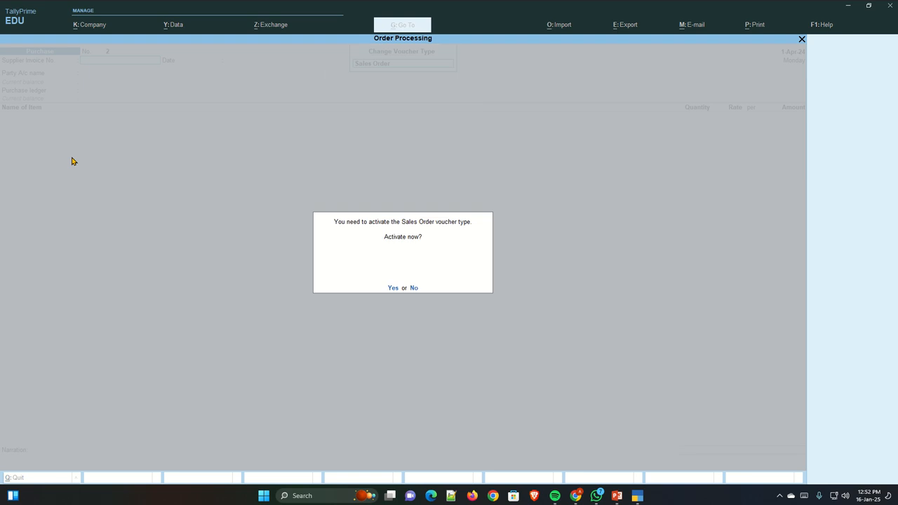
key(y)
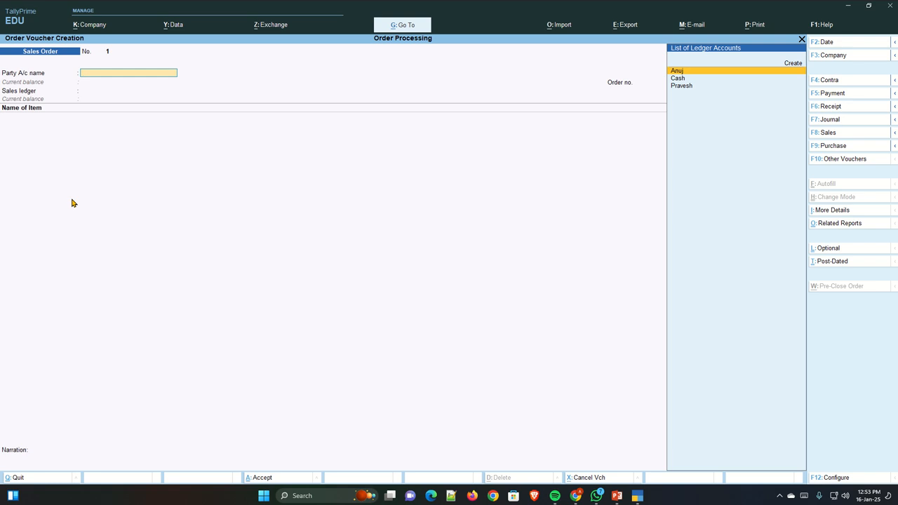
- Select the customer's ledger as the Sales Order's party and pass through the order and dispatch details without entries
key(Return)
key(Return)
key(Return)
key(Return)
key(Return)
key(Return)
key(Return)
key(Return)
key(Return)
key(Return)
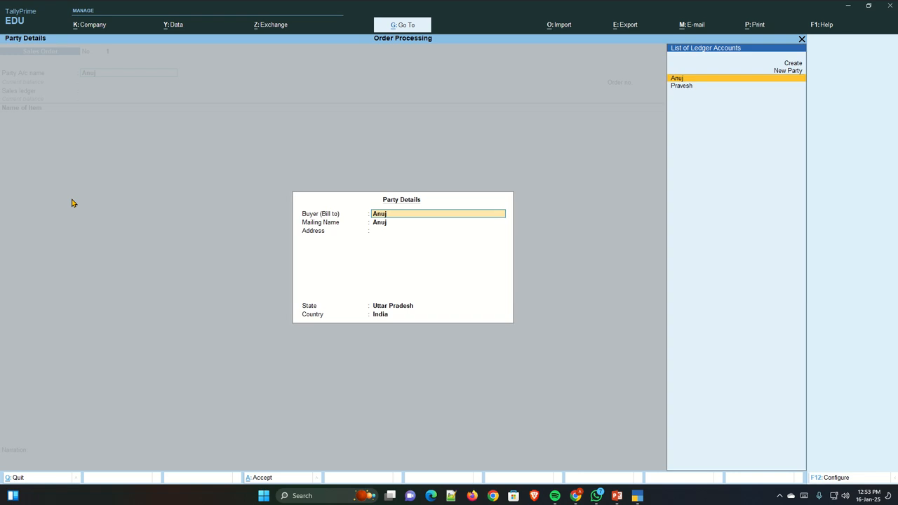
- Accept the customer's party details with state Uttar Pradesh and country India
key(Return)
key(Return)
key(Return)
key(Return)
key(Return)
key(Return)
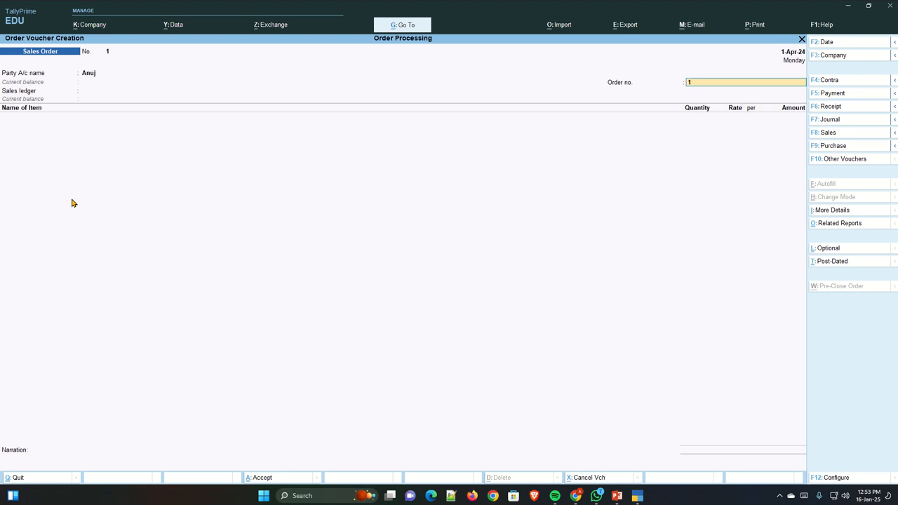
- Enter the order number for the Sales Order and choose Sales as the sales ledger
text(002)
key(Return)
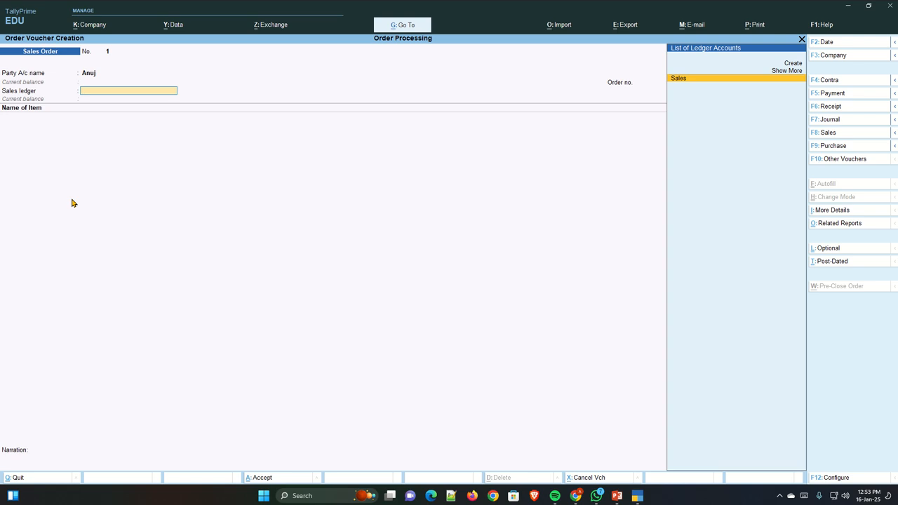
key(Return)
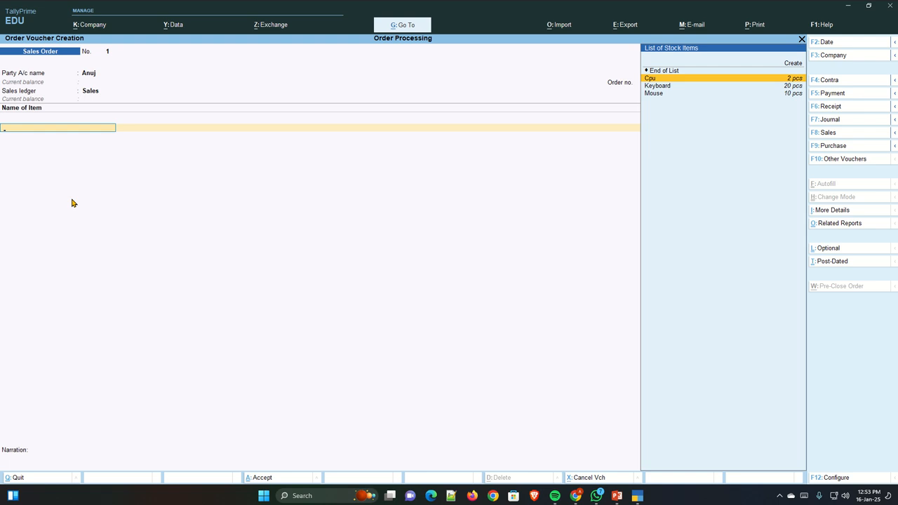
- Add Cpu to the Sales Order, due on 1-Apr-24, with quantity 1 pcs at a rate of 5000
key(Return)
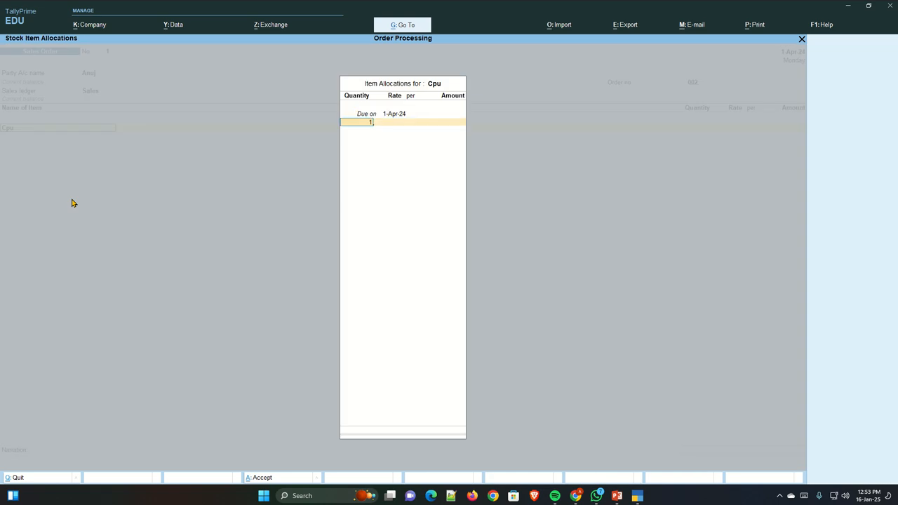
key(Return)
text(5000)
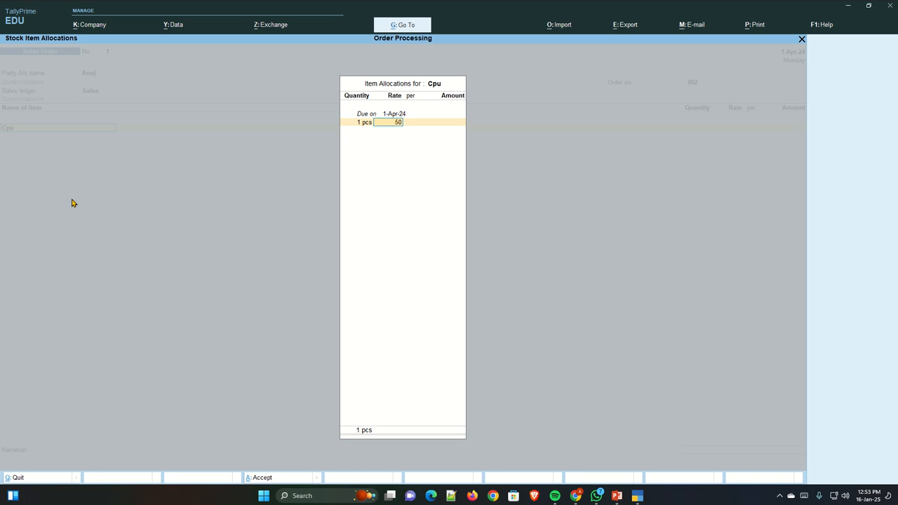
key(Return)
key(Return)
key(Return)
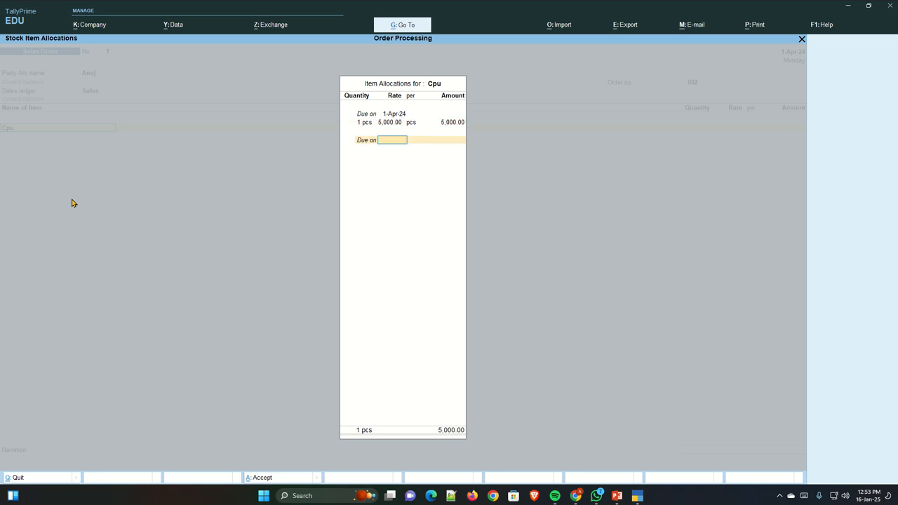
key(Return)
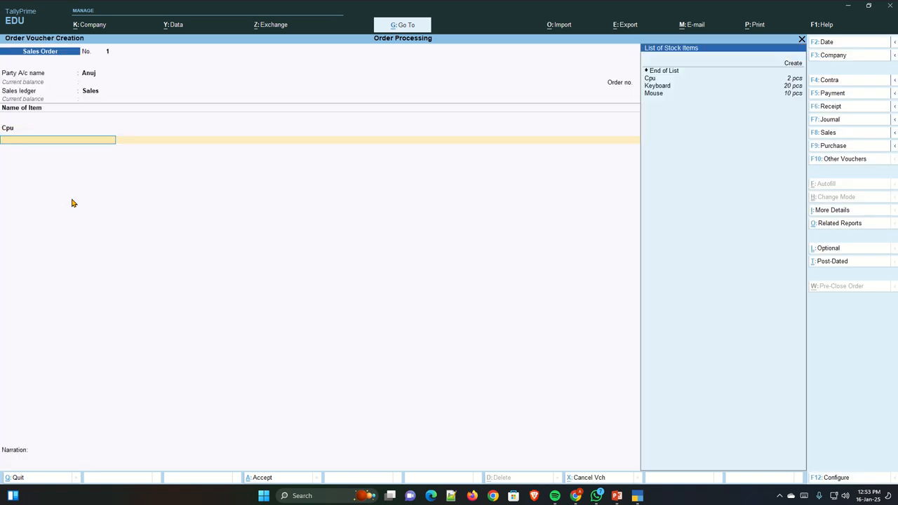
- Add Keyboard to the Sales Order, due on 1-Apr-24, with quantity 5 pcs at a rate of 200
key(Down)
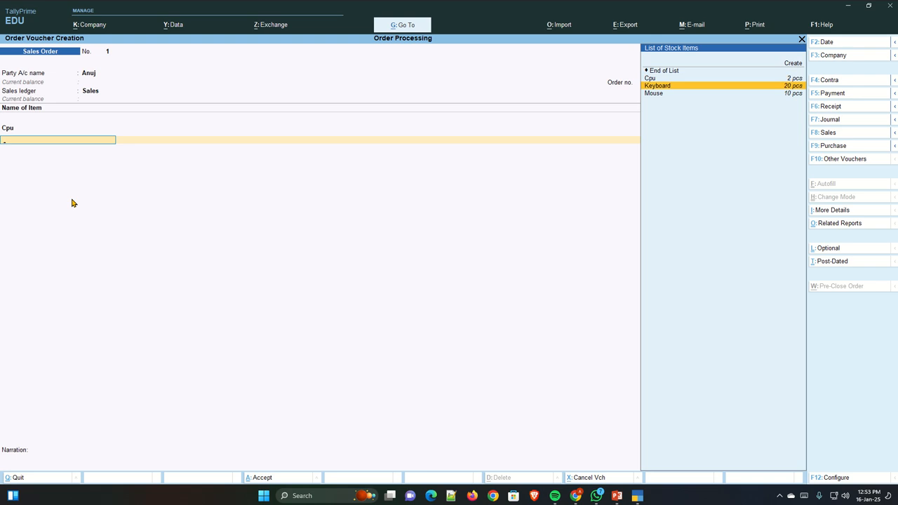
key(Return)
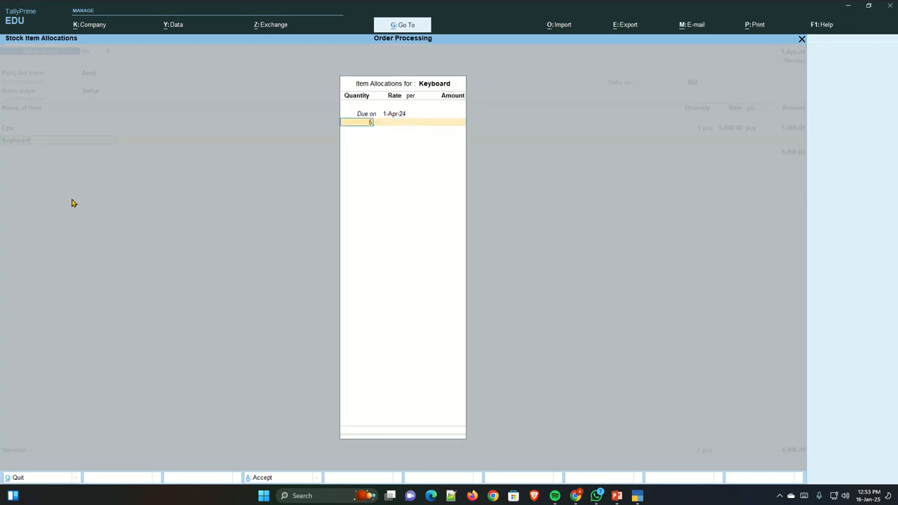
key(Return)
text(200)
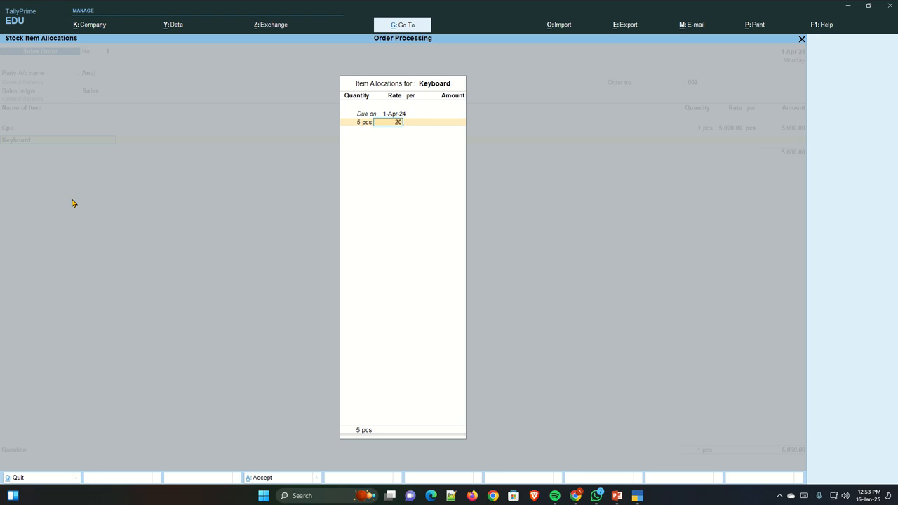
key(Return)
key(Return)
key(Return)
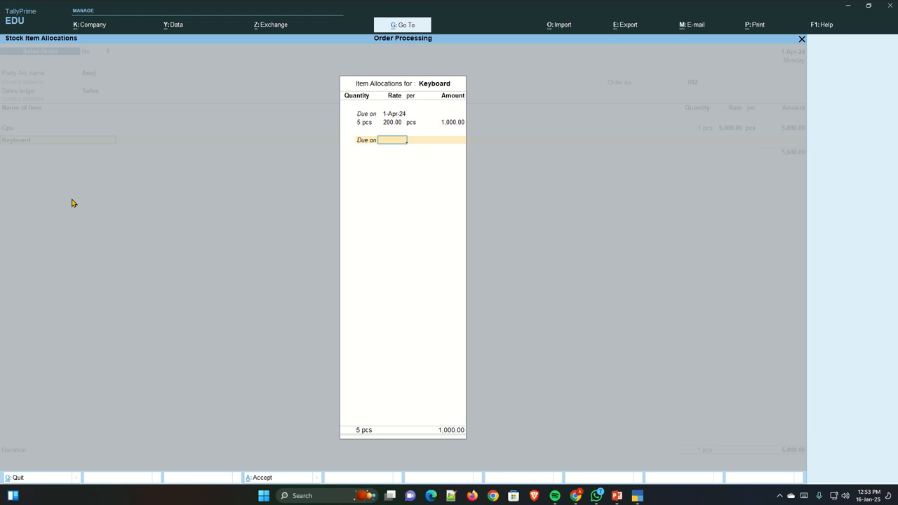
key(Return)
key(Return)
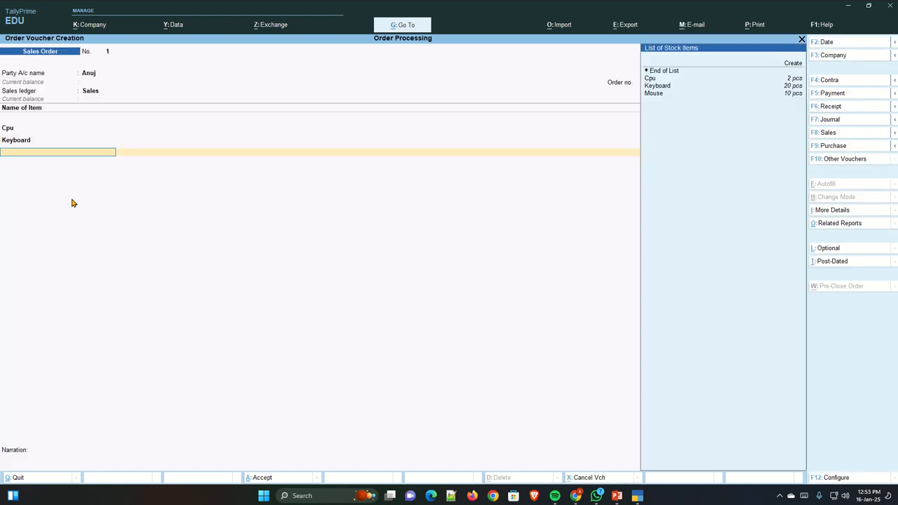
- Add Mouse to the Sales Order, due on 1-Apr-24, with quantity 2 pcs at a rate of 200
key(Down)
key(Down)
key(Down)
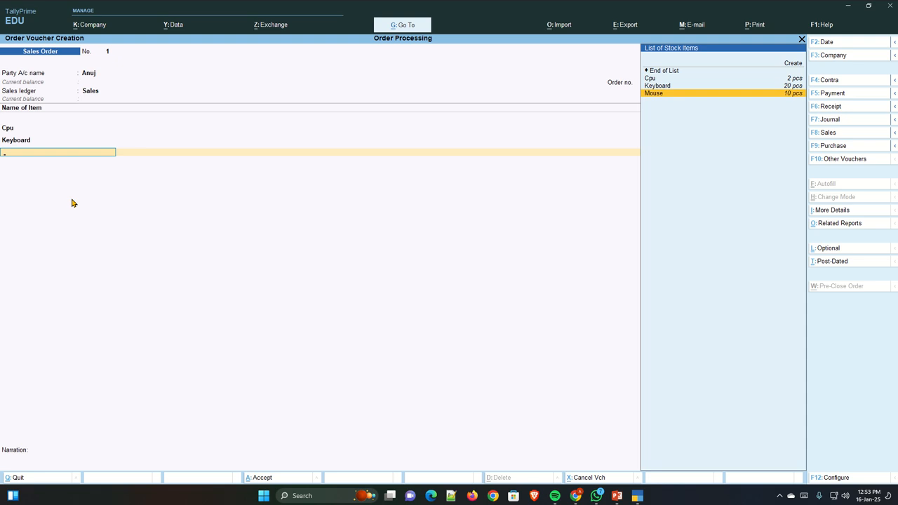
key(Return)
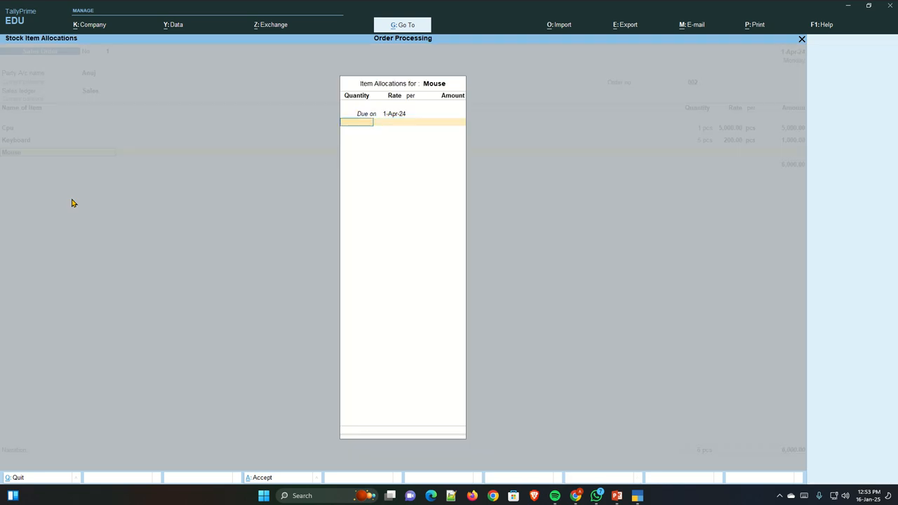
key(Return)
text(200)
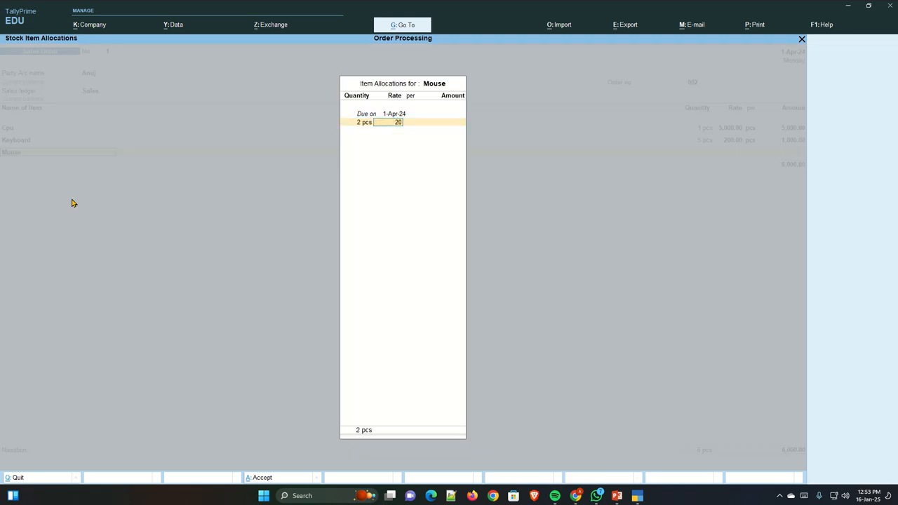
key(Return)
key(Return)
key(Return)
key(Return)
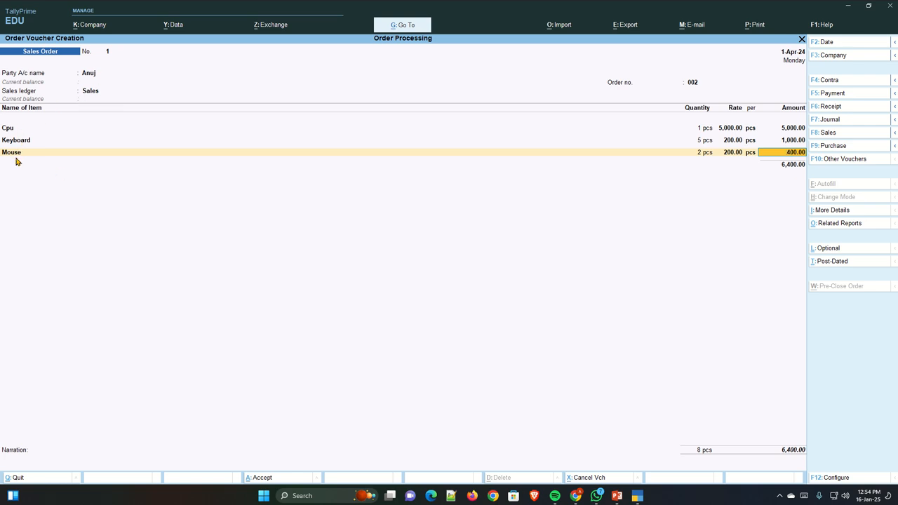
- End the item list, leave the narration blank and save the Sales Order
key(Return)
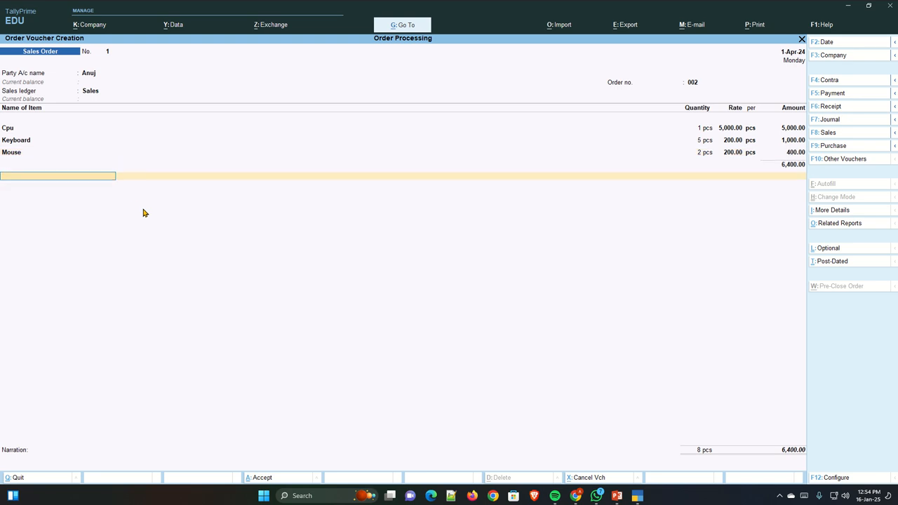
key(Return)
key(Return)
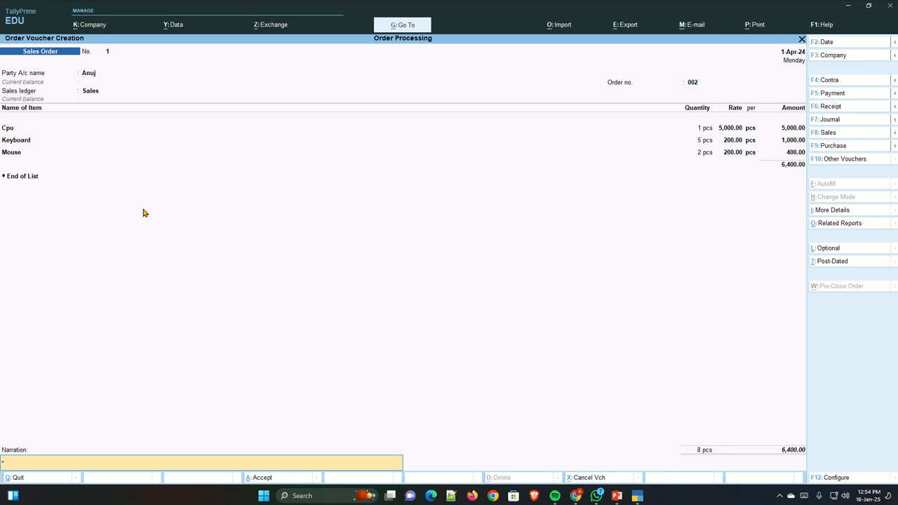
key(Return)
key(Return)
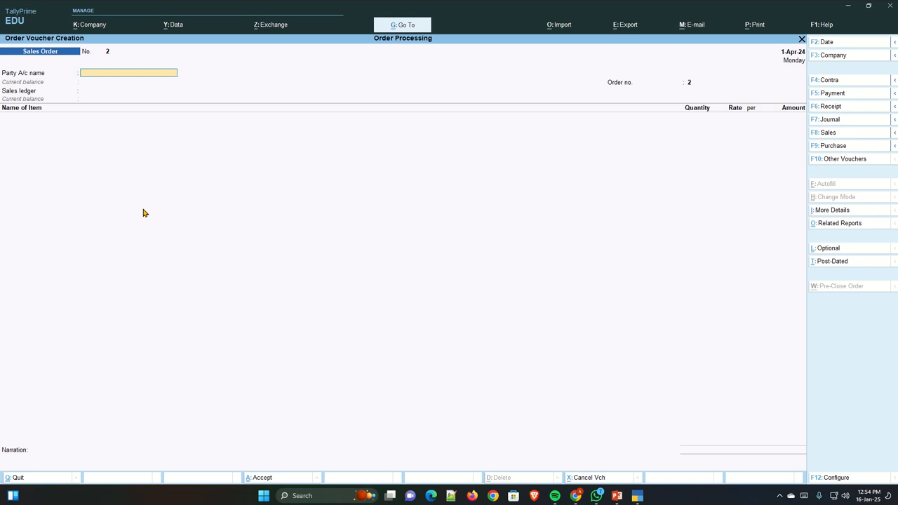
key(F8)
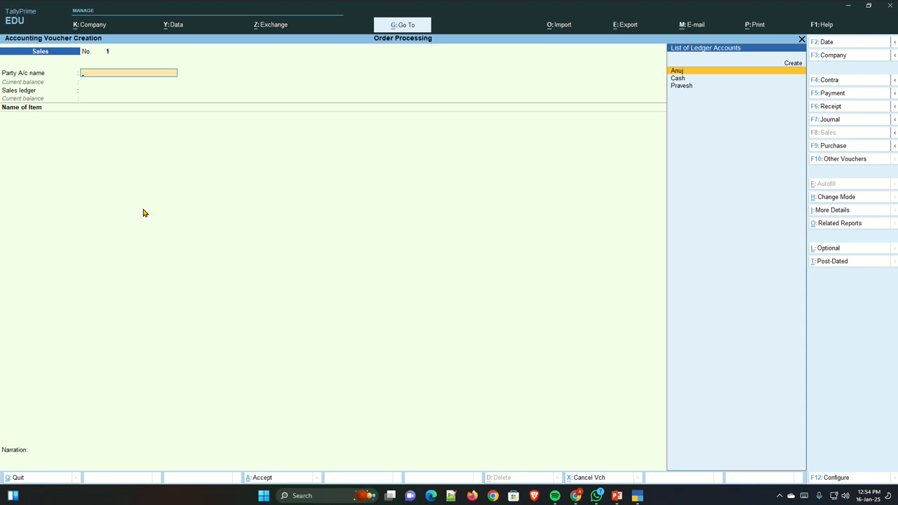
key(ctrl)
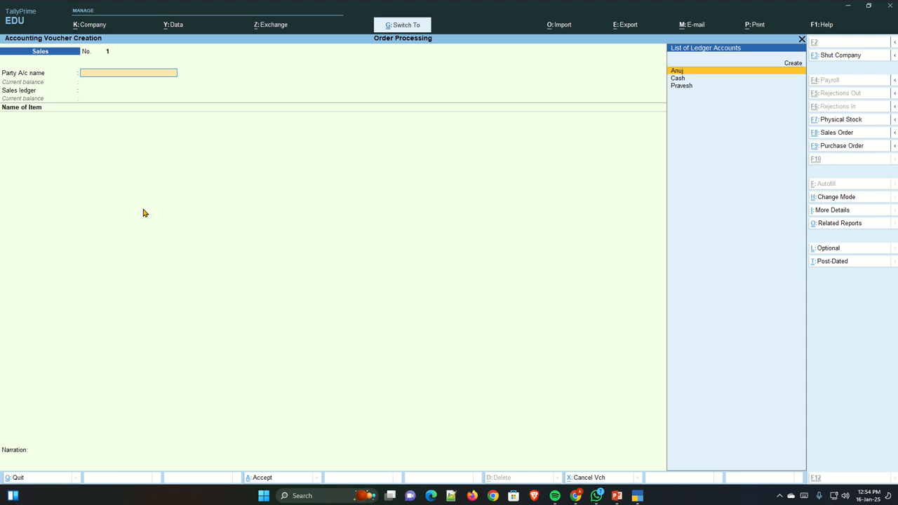
key(ctrl+F8)
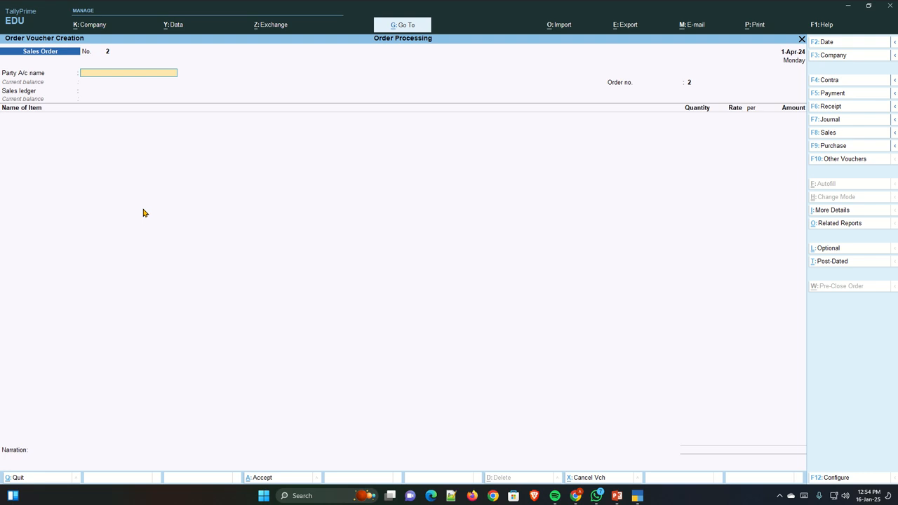
- Start a Sales voucher with the customer as the party account, leaving the dispatch details blank
key(F8)
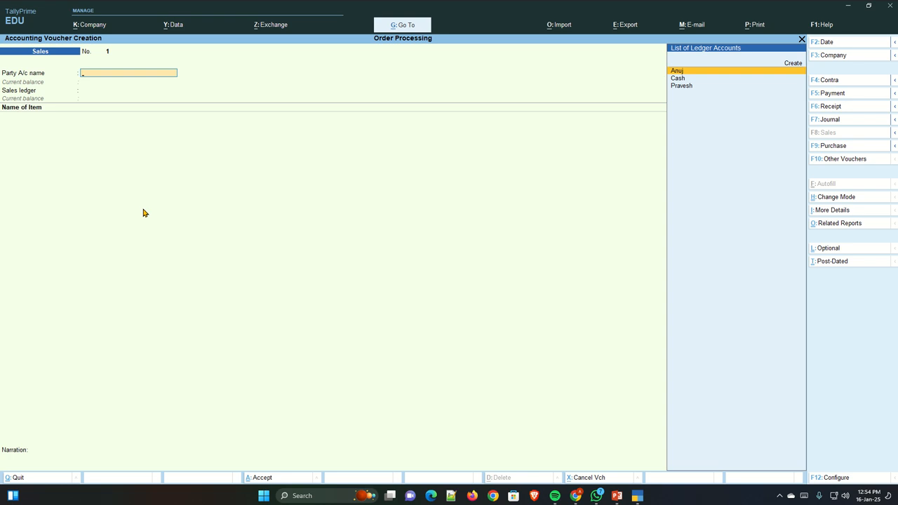
key(Return)
key(Return)
key(Return)
key(Return)
key(Return)
key(Return)
key(Return)
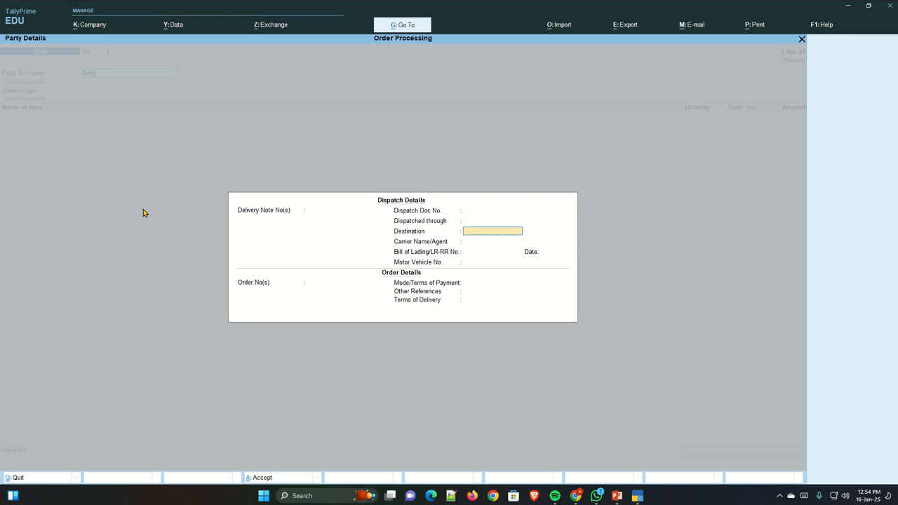
key(Return)
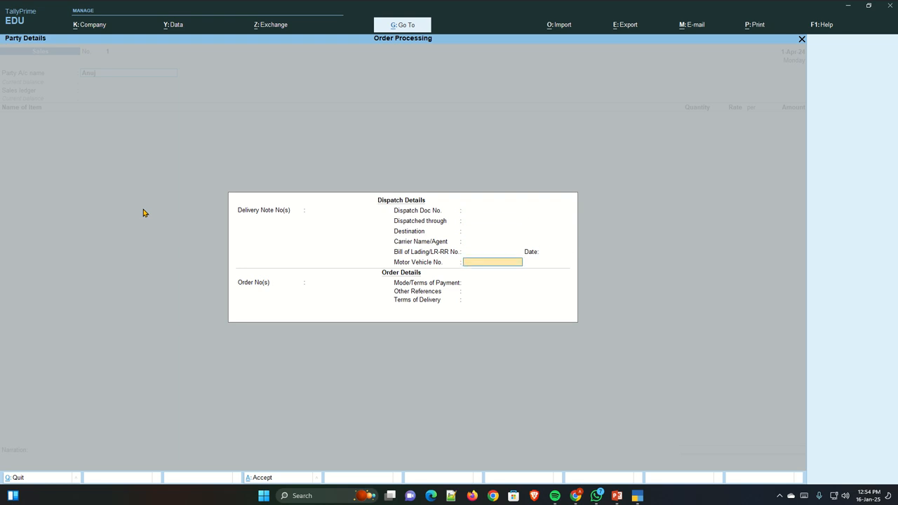
- Link the Sales voucher to the customer's pending order dated 1-Apr-24, leaving the payment and delivery terms blank
key(Return)
key(Down)
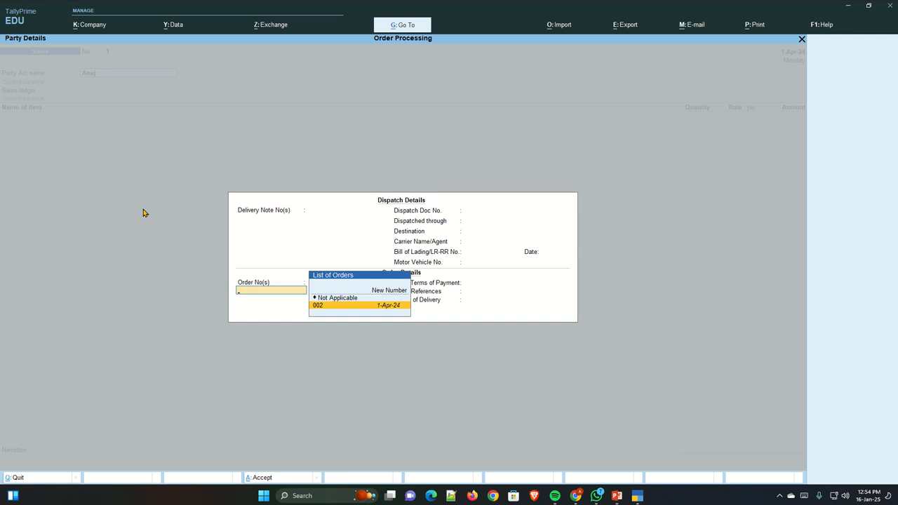
key(Return)
key(Return)
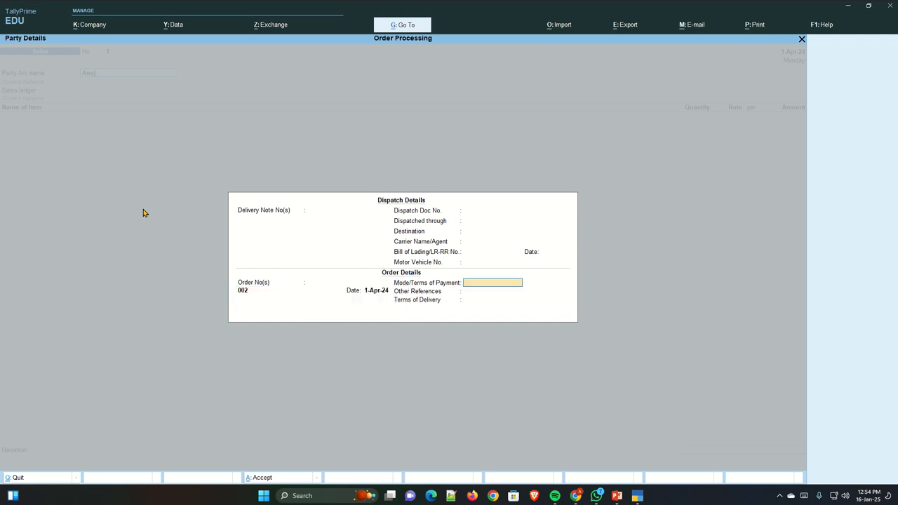
key(Return)
key(Return)
key(Return)
- Accept the Sales voucher's party details with state Uttar Pradesh and country India
key(Return)
key(Return)
key(Return)
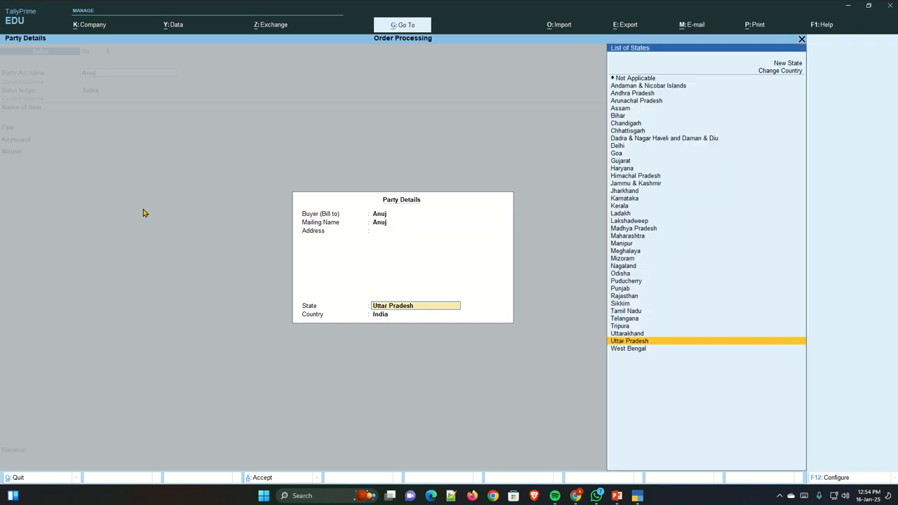
key(Return)
key(Return)
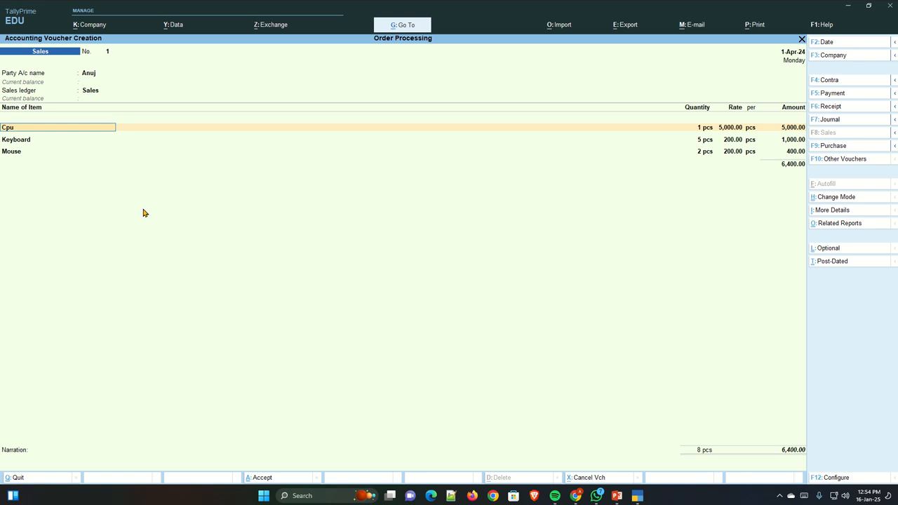
- Accept the Sales voucher's Cpu allocation against the linked order, with 1 pcs at a rate of 5,000.00
key(Return)
key(Return)
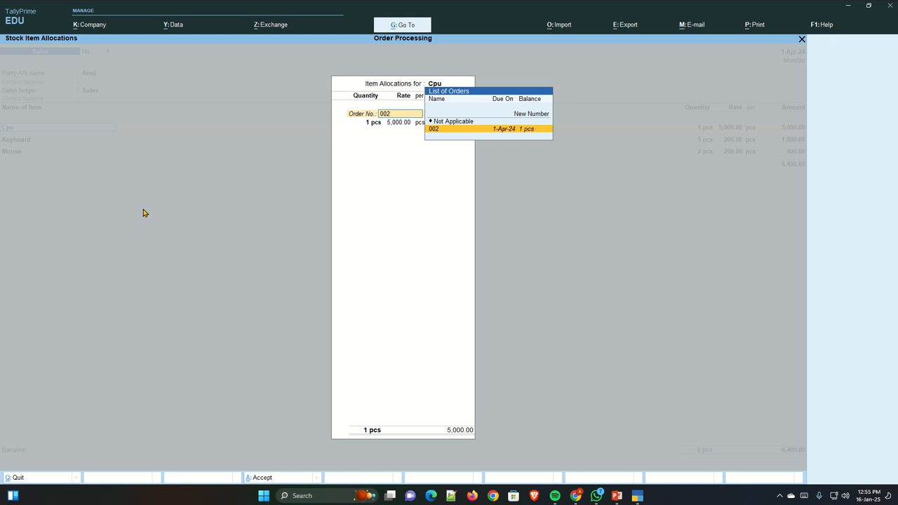
key(Return)
key(Return)
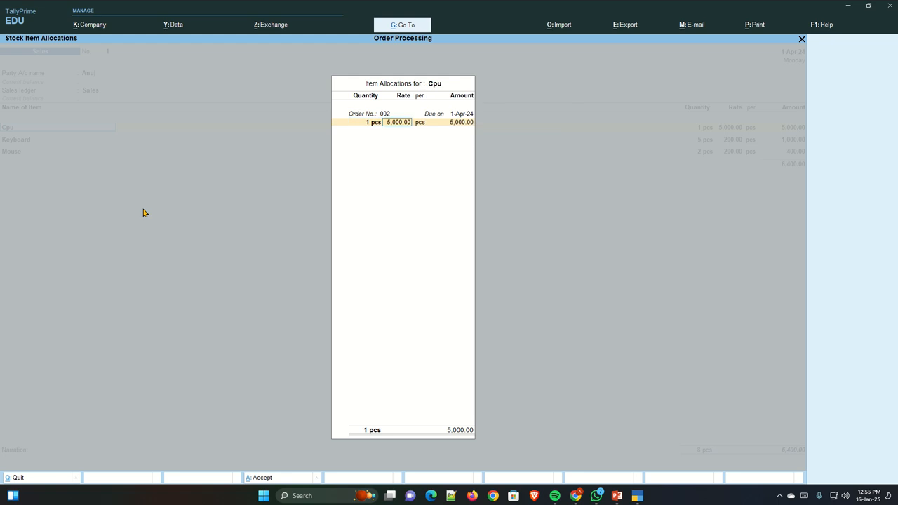
key(Return)
key(Return)
- Accept the Sales voucher's Keyboard allocation against the linked order, with 5 pcs at a rate of 200.00
key(Return)
key(Return)
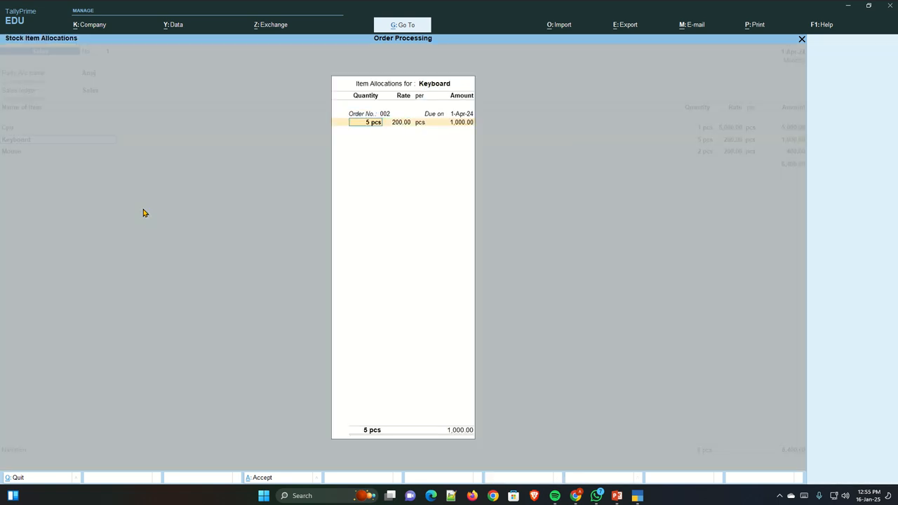
key(Return)
key(Return)
key(Return)
key(Return)
- Accept the Sales voucher's Mouse allocation against the linked order, with 2 pcs at a rate of 200.00
key(Return)
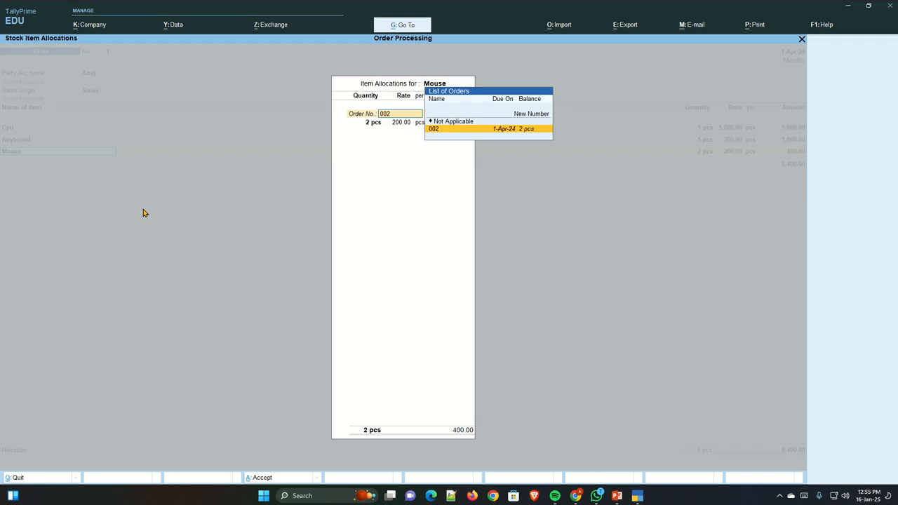
key(Return)
key(Return)
key(Return)
key(Return)
key(Return)
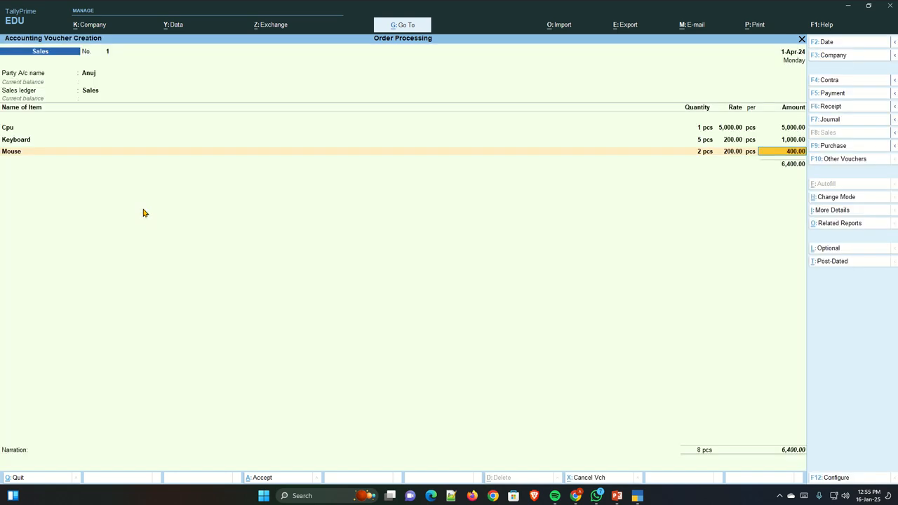
- End the item list, record the 6,400.00 Dr bill as New Ref 1, and save the Sales voucher without a narration
key(Return)
key(Return)
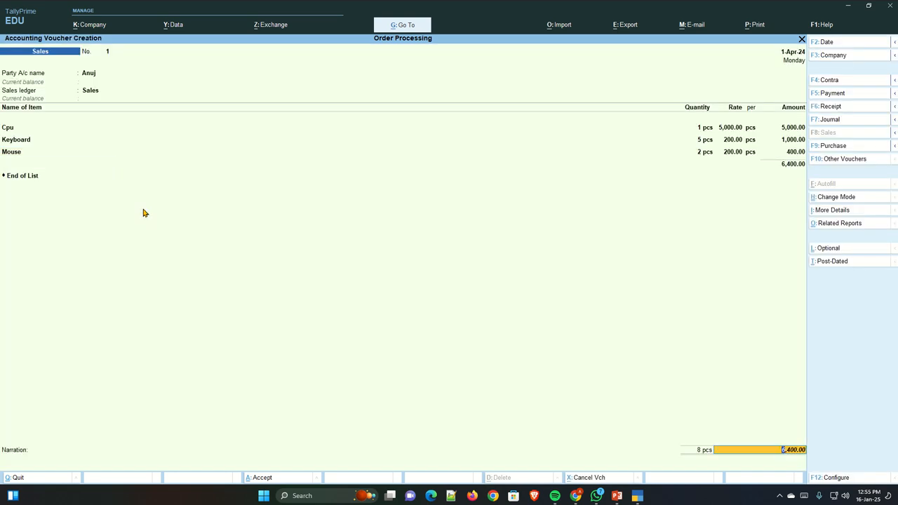
key(Return)
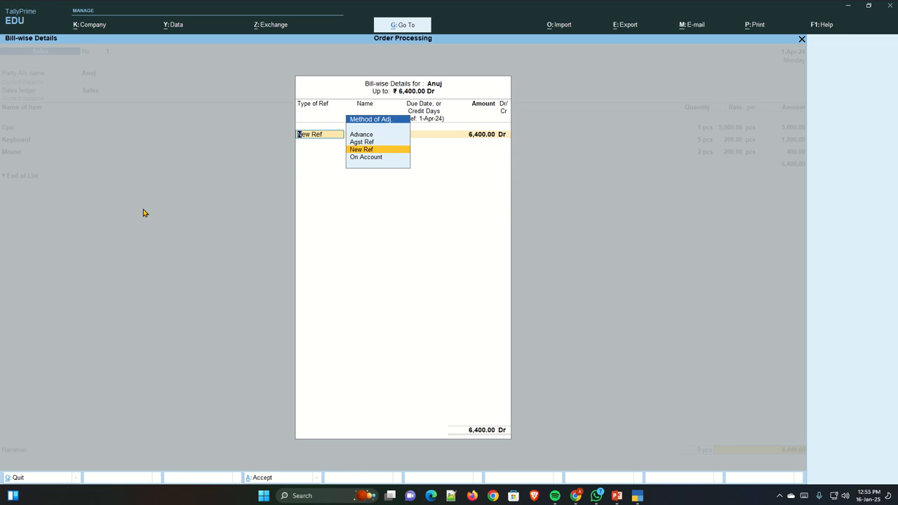
key(Return)
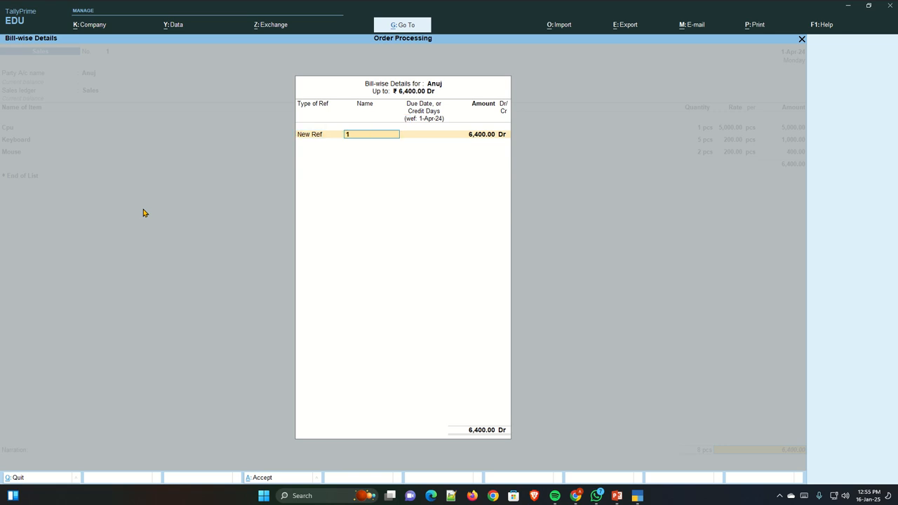
key(Return)
key(Return)
key(Return)
key(Return)
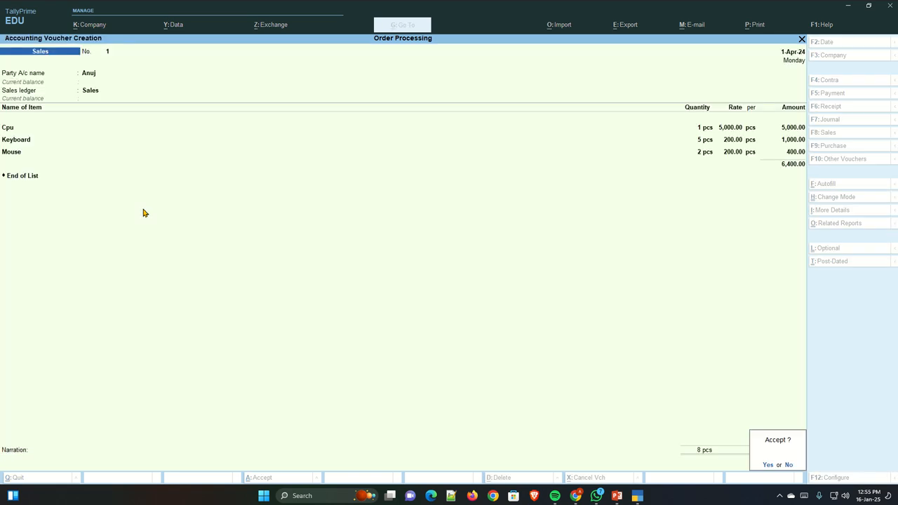
key(Return)
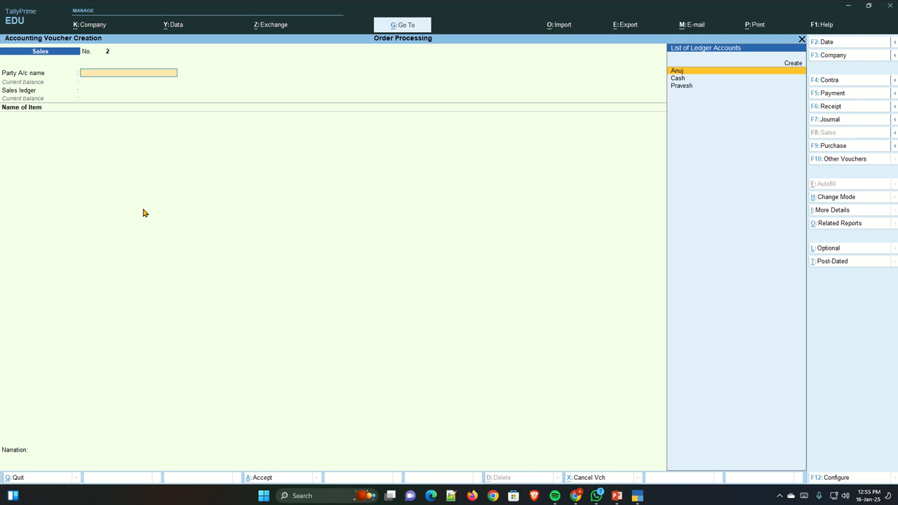
- Start a Receipt voucher crediting the customer with 6,400.00, adjusted as Agst Ref against bill 1
key(F6)
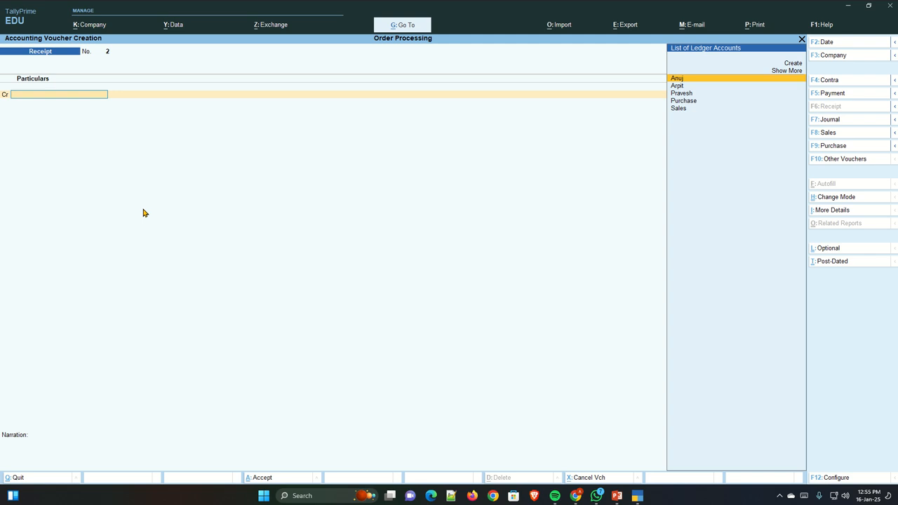
key(Return)
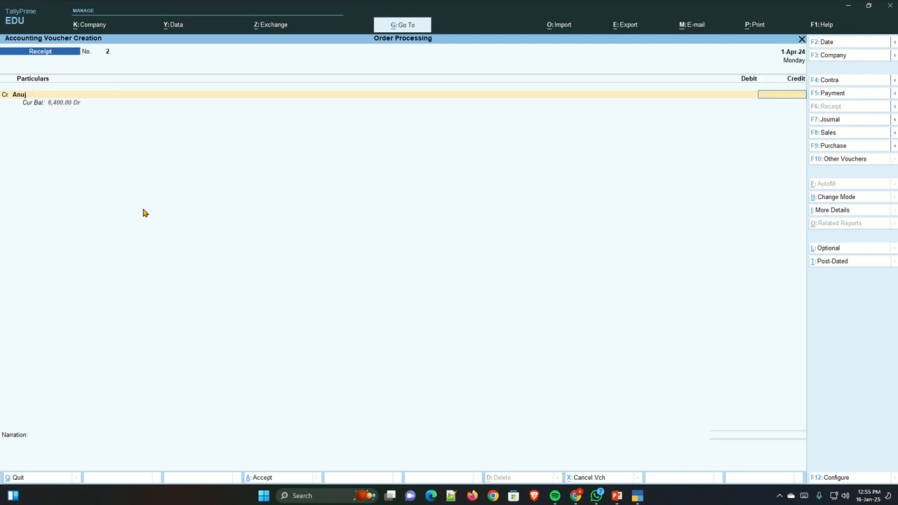
text(6)
text(00)
key(Return)
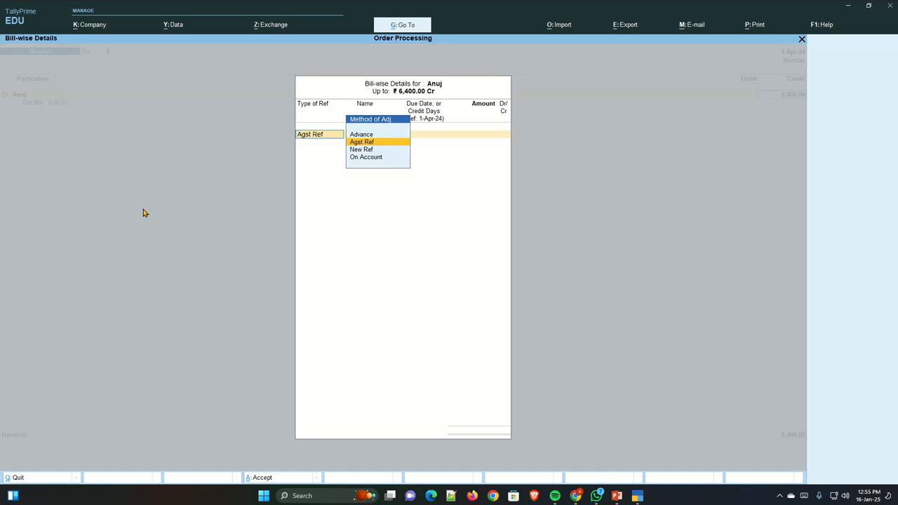
key(Return)
key(Return)
key(Return)
key(Return)
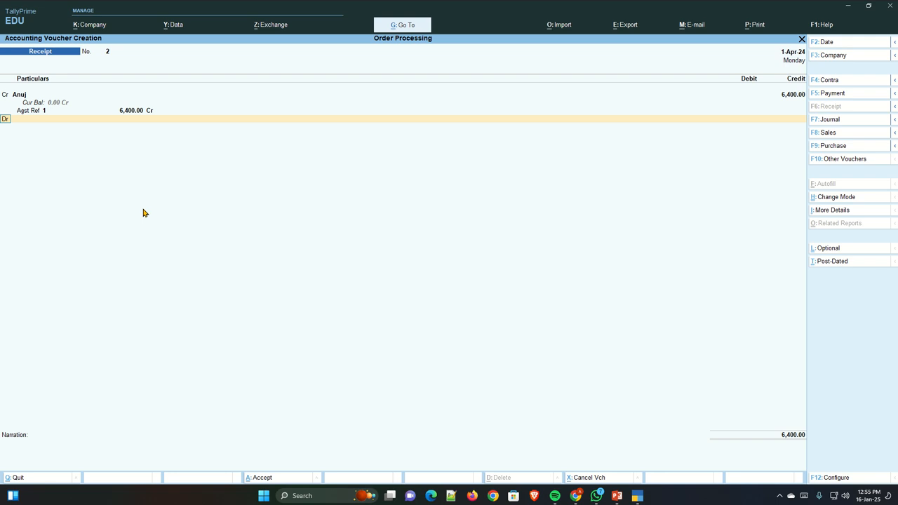
- Debit Cash with 6,400.00 in the Receipt voucher and save it without a narration
key(Down)
key(Down)
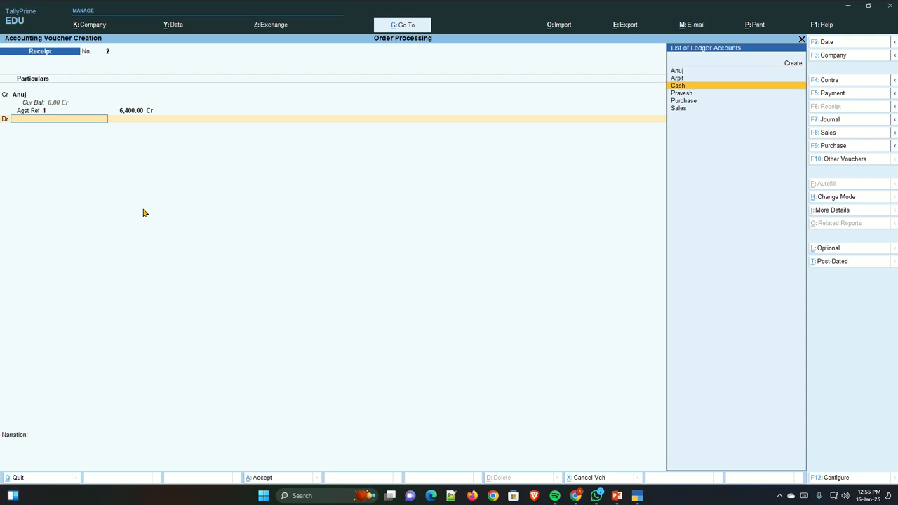
key(Return)
key(Return)
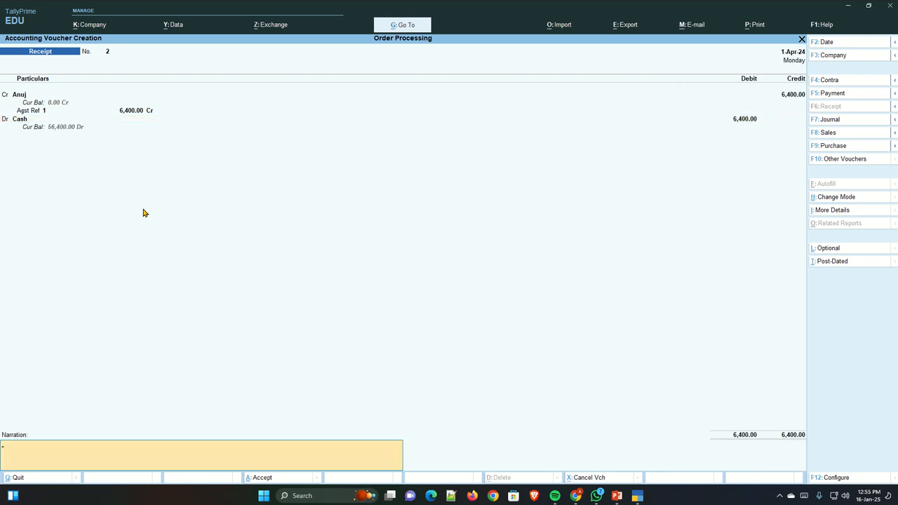
key(Return)
key(Return)
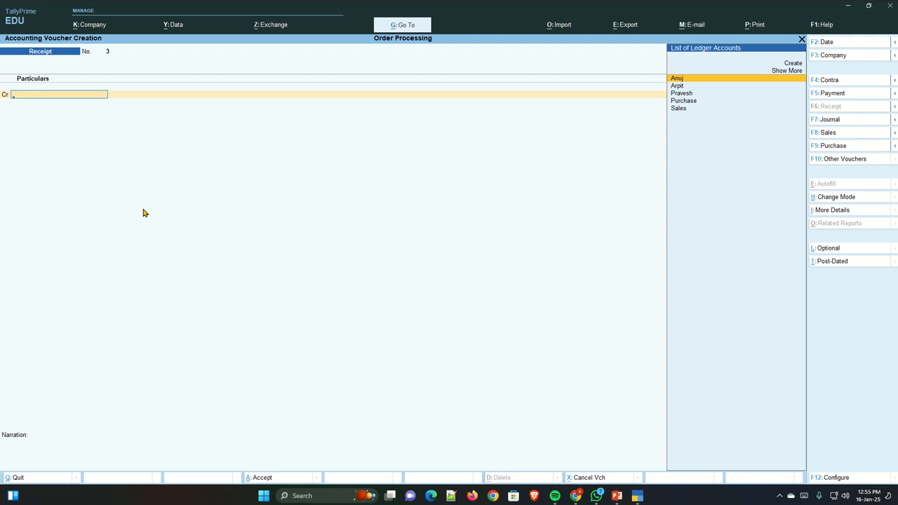
- Start a Payment voucher and debit the supplier's ledger with 15,500.00
key(F5)
key(Down)
key(Down)
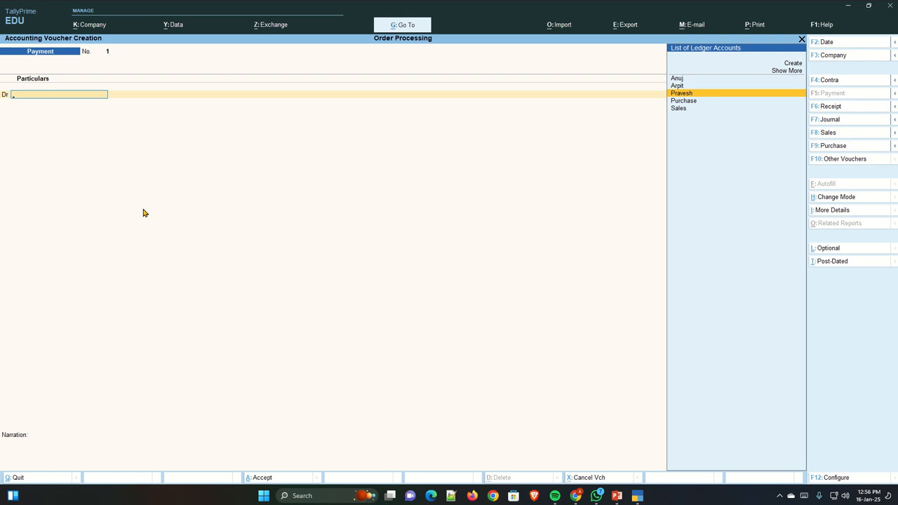
key(Return)
text(15)
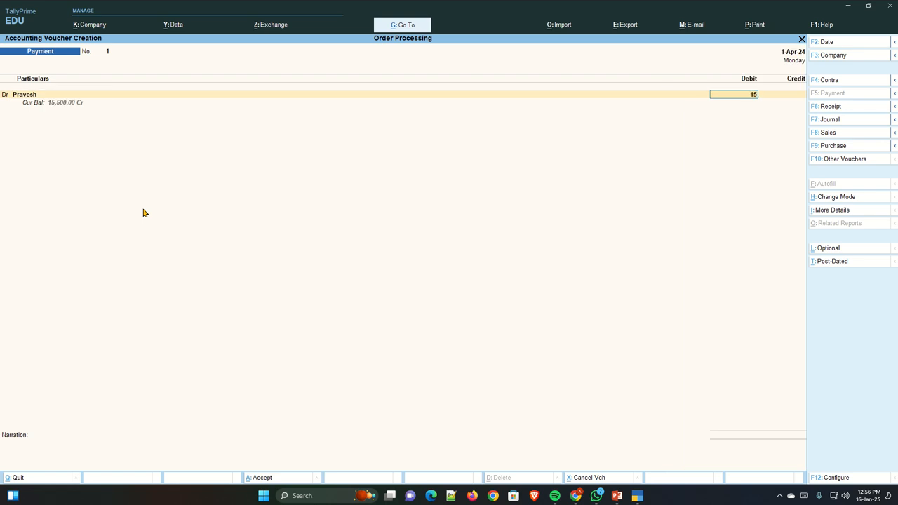
text(500)
key(Return)
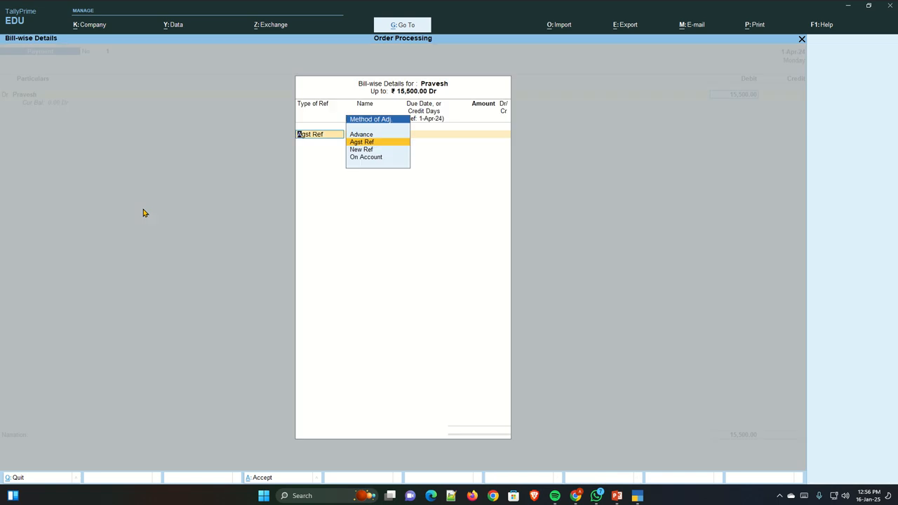
- Adjust the supplier's 15,500.00 Dr payment as Agst Ref against bill 0100 in the bill-wise details
key(Return)
key(Return)
key(Return)
key(Return)
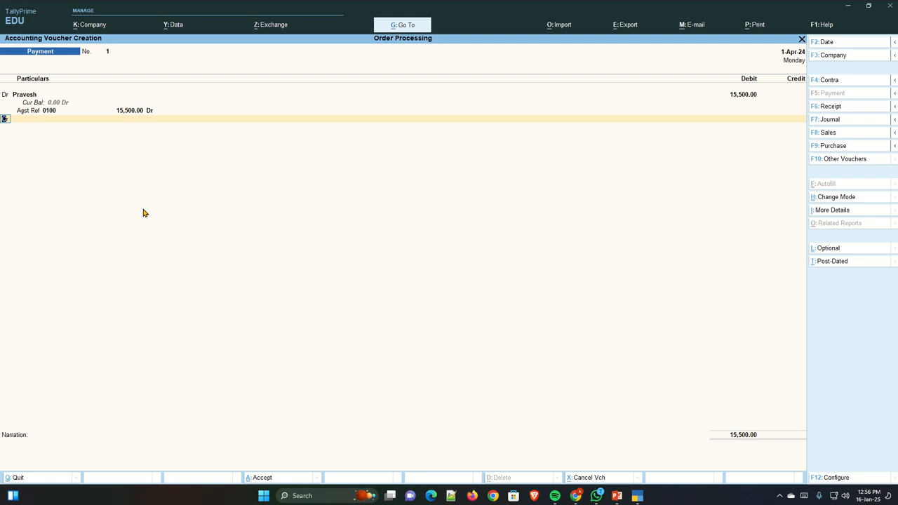
- Credit Cash with 15,500.00 in the Payment voucher and save it without a narration
key(Down)
key(Down)
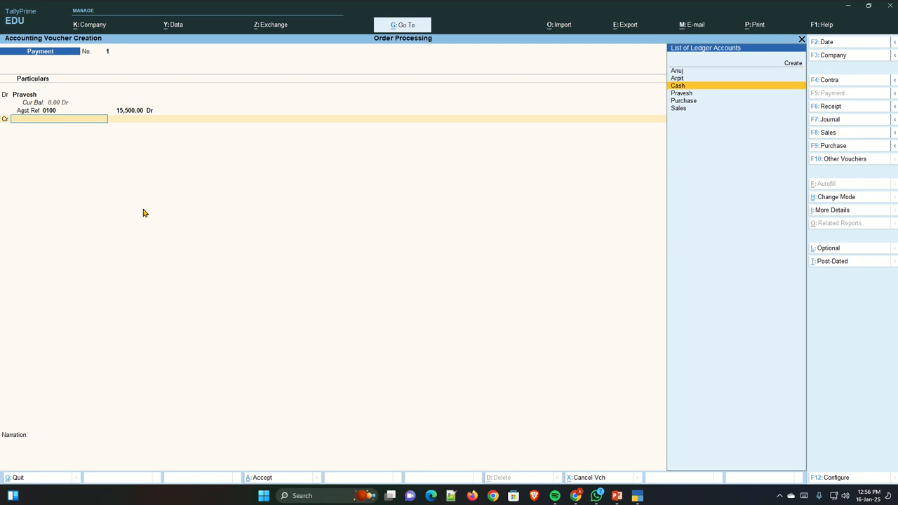
key(Return)
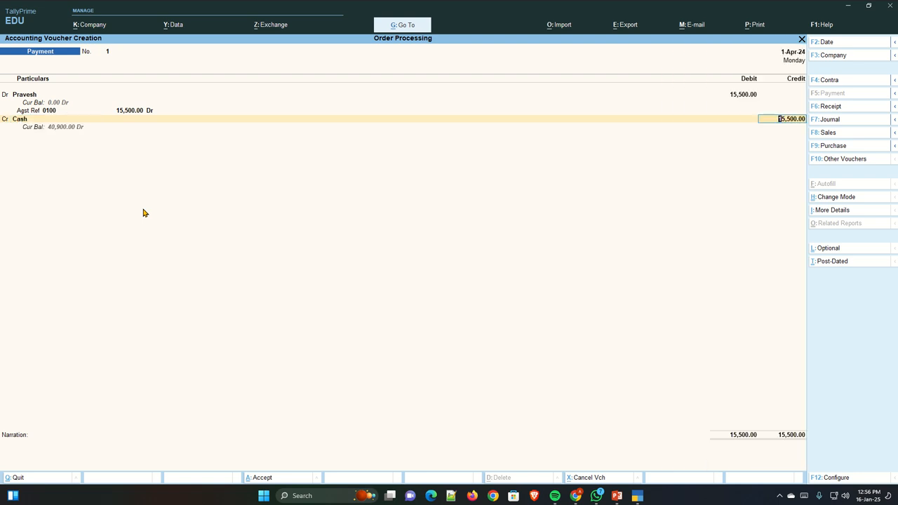
key(Return)
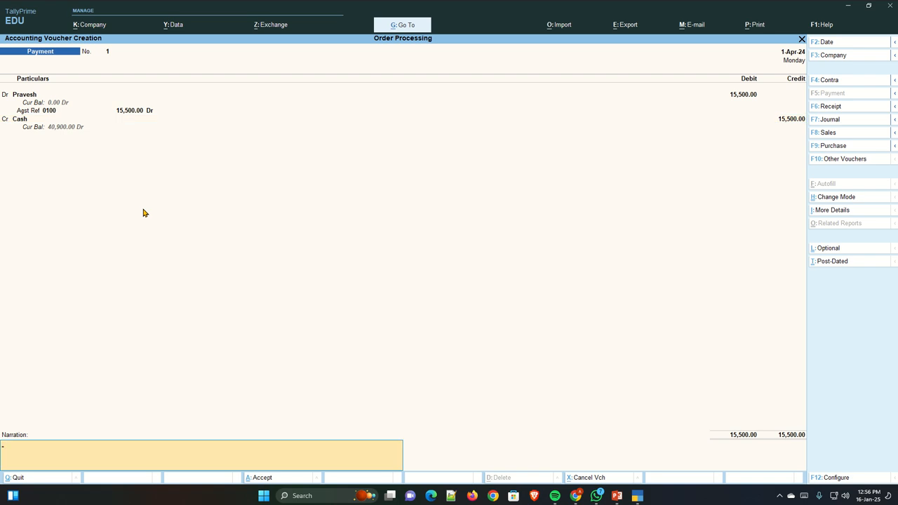
key(Return)
key(Return)
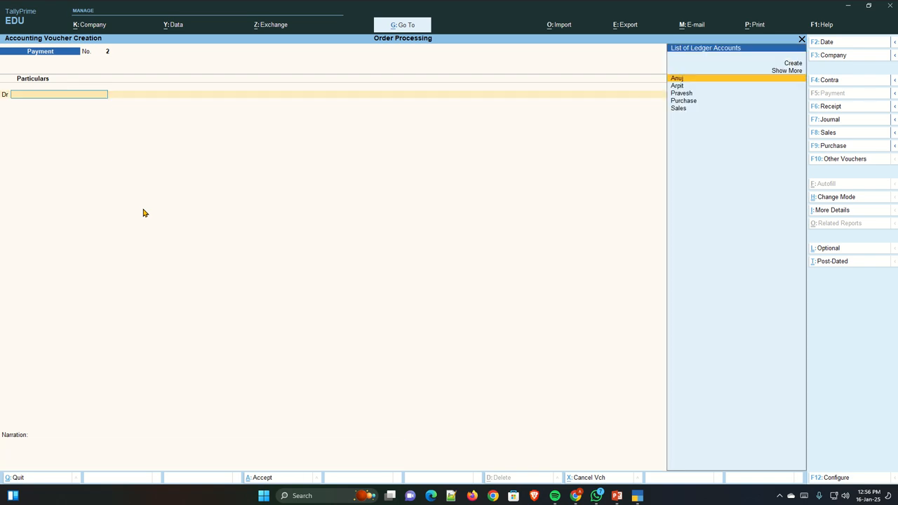
- Leave voucher creation and open the Day Book to review the recorded vouchers
key(Escape)
key(Return)
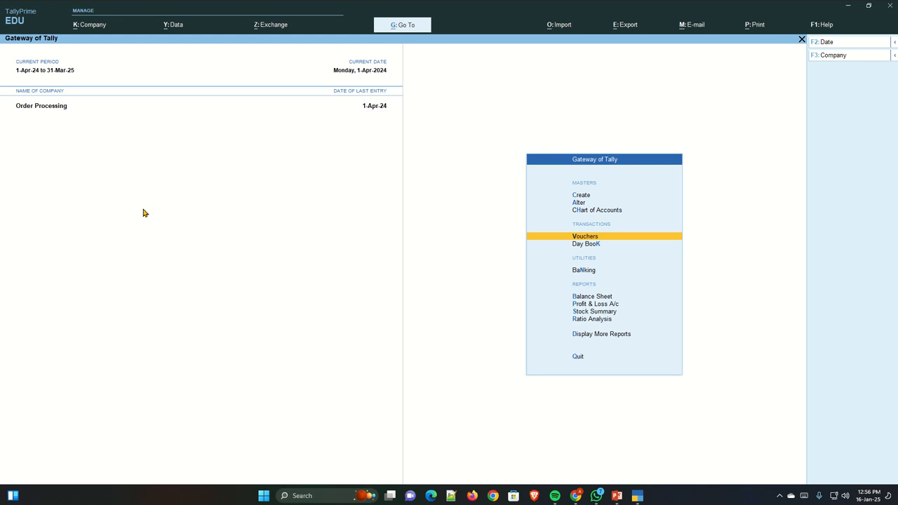
key(Down)
key(Return)
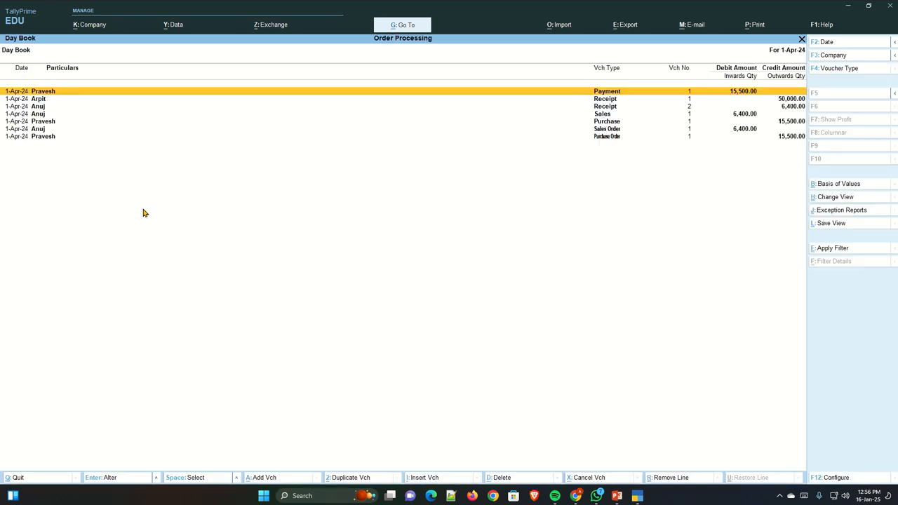